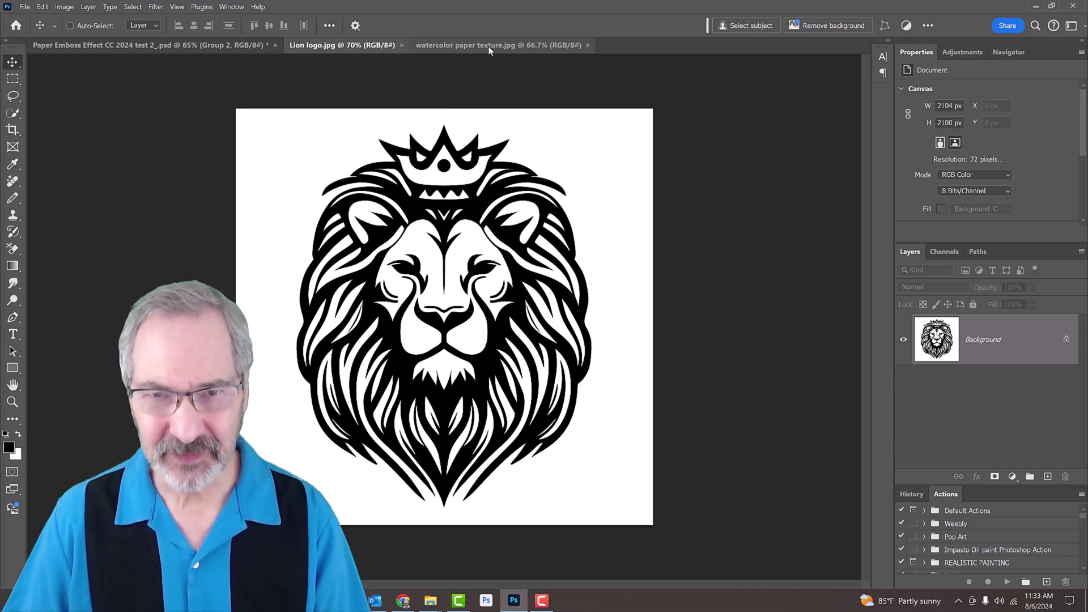
Switch to the 'watercolor paper texture.jpg' document, the 1920 × 1920 px pale pink texture
click(488, 46)
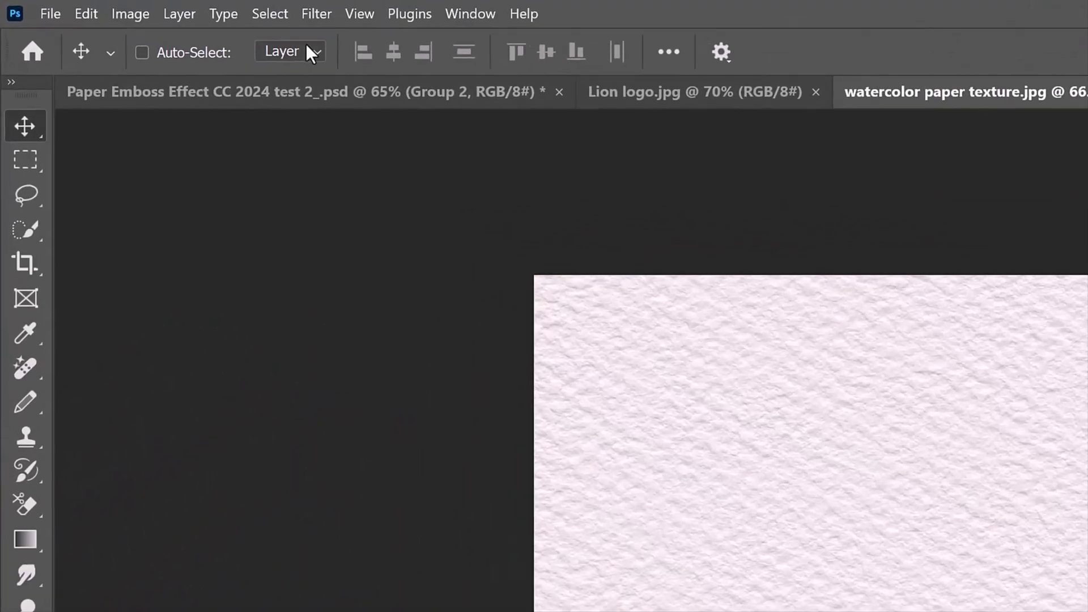
Define the paper image as a pattern, keeping the name 'watercolor paper texture.jpg'
click(105, 15)
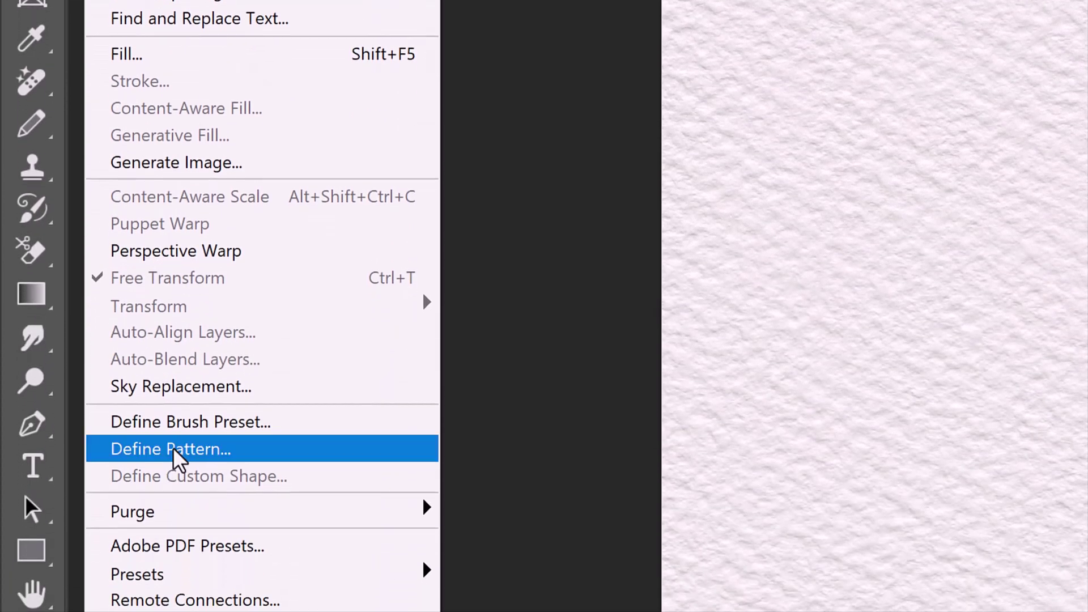
click(176, 451)
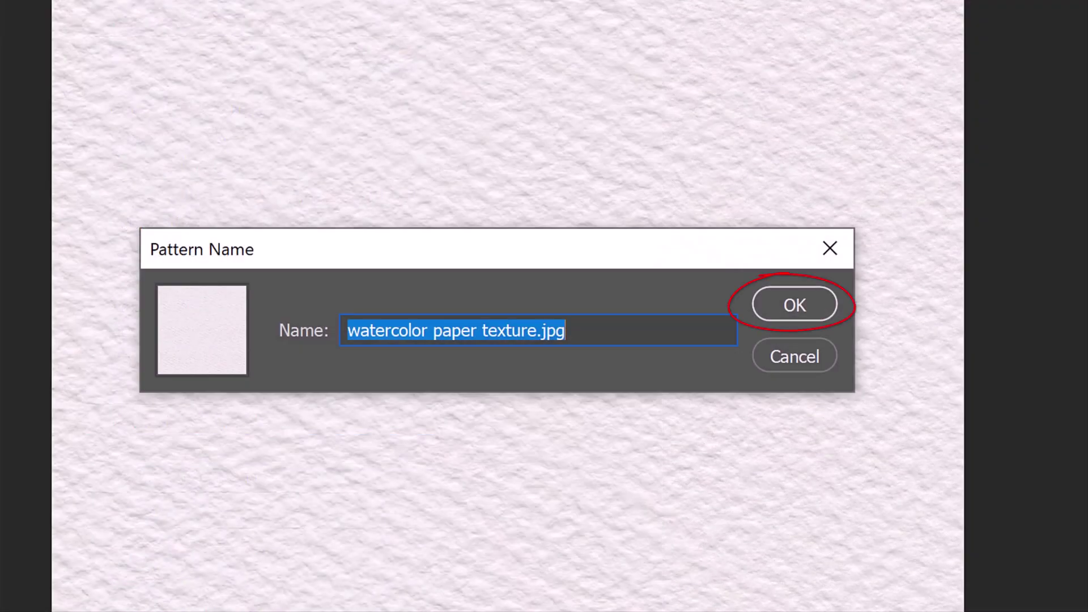
key(Return)
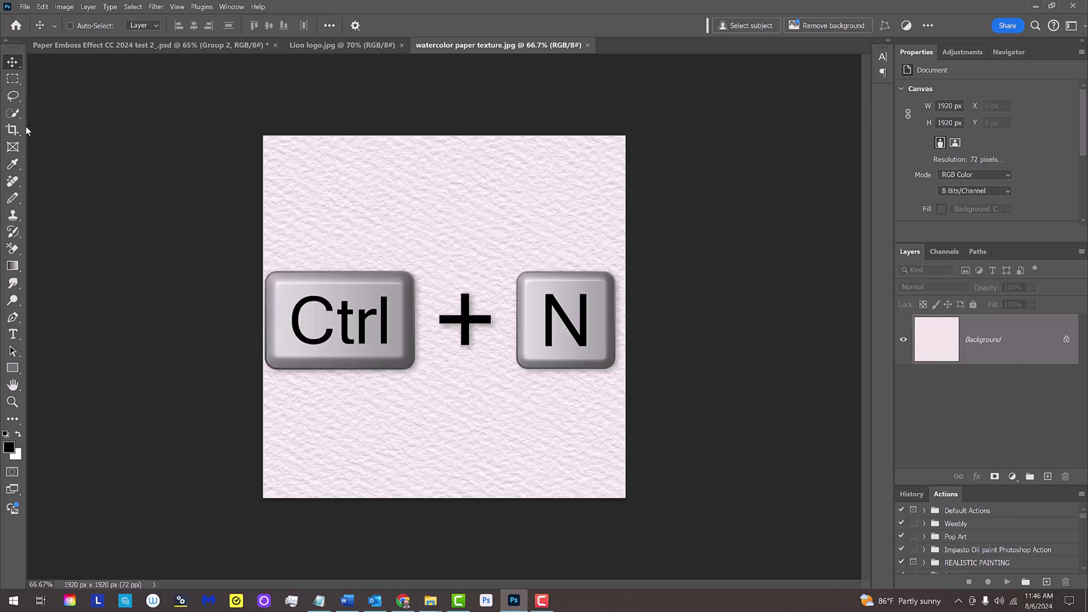
Create a 3840 × 2160 px, 72 ppi RGB document with black background contents
key(ctrl+n)
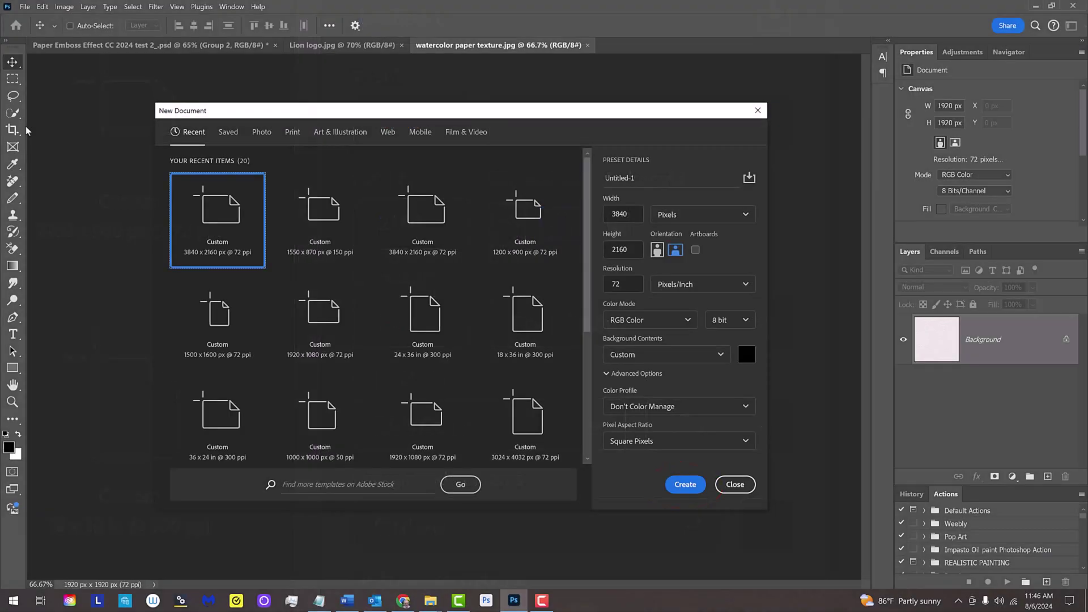
key(Return)
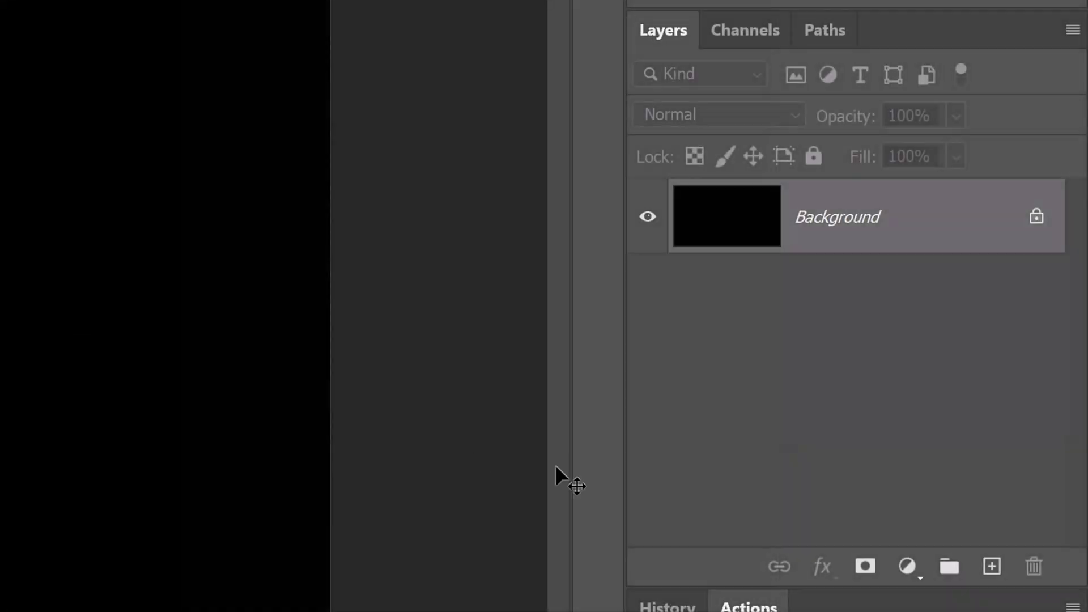
Add a Pattern Fill layer using 'watercolor paper texture.jpg' at 60% scale
click(907, 563)
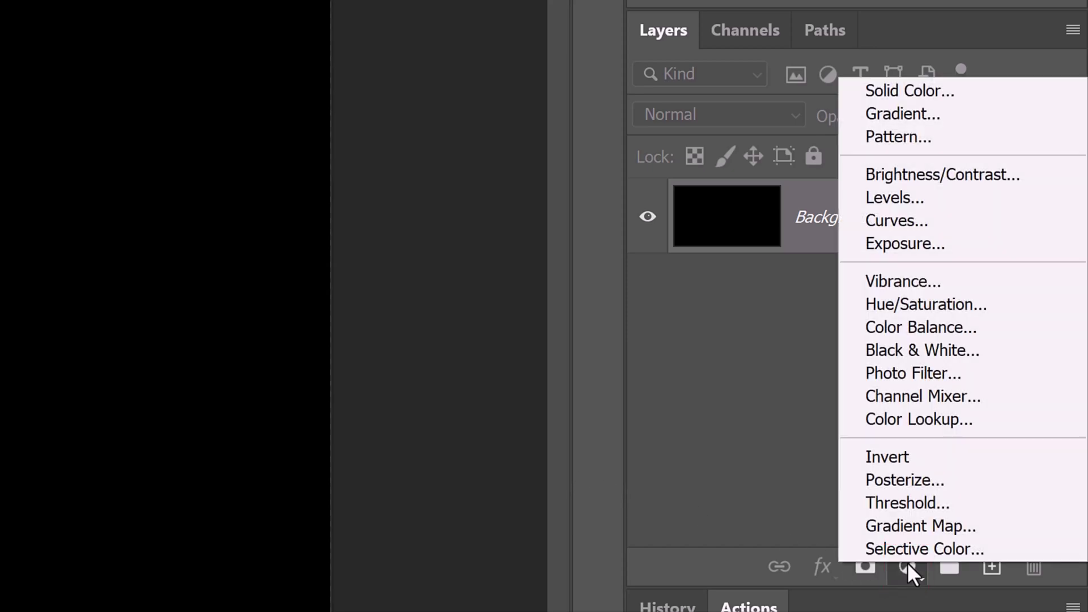
click(893, 136)
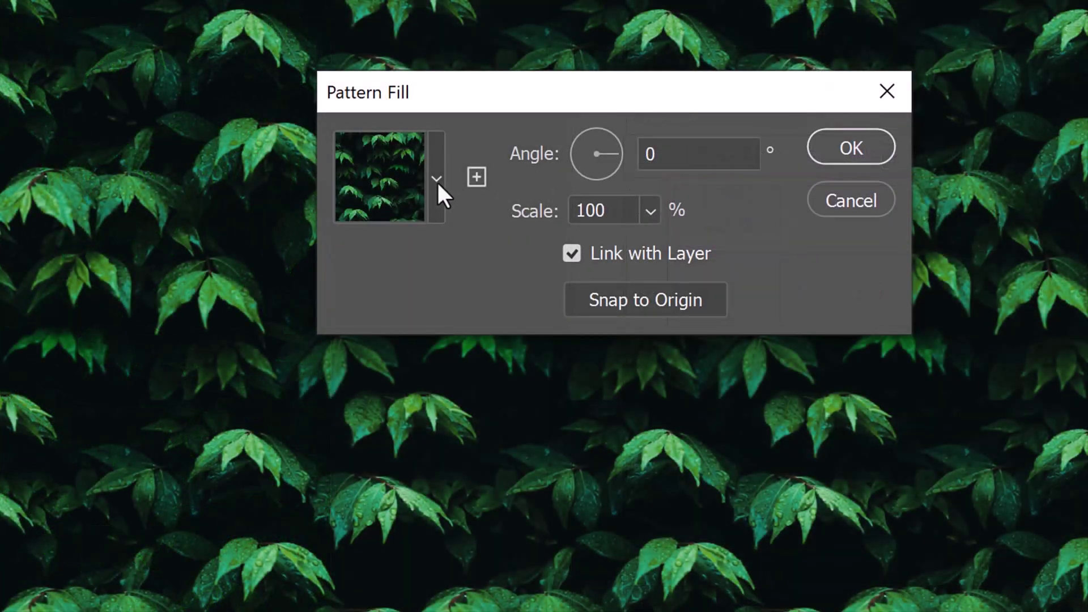
click(436, 179)
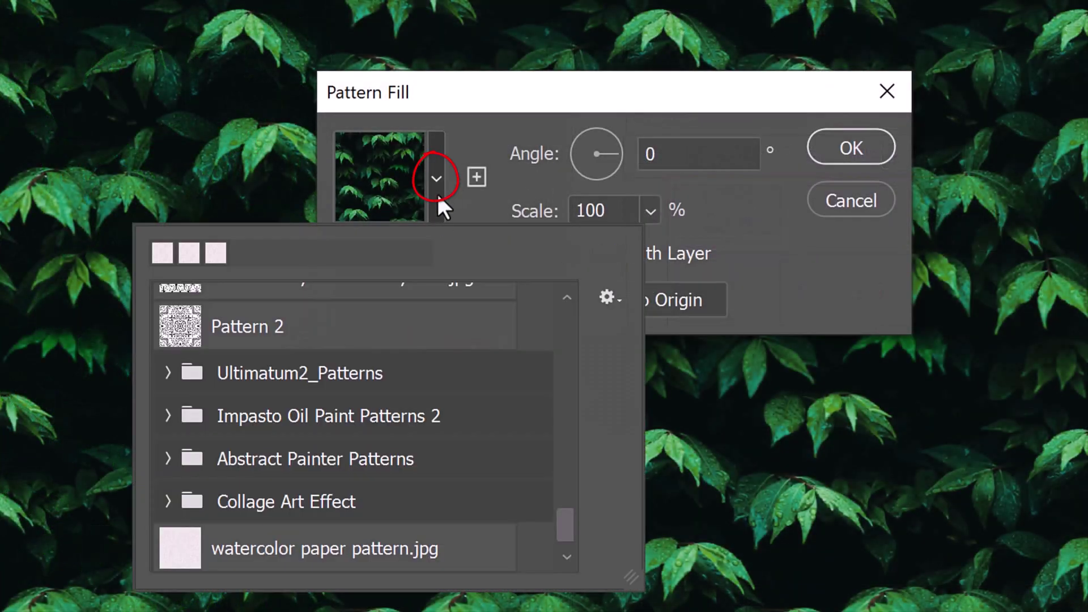
drag(568, 524, 564, 567)
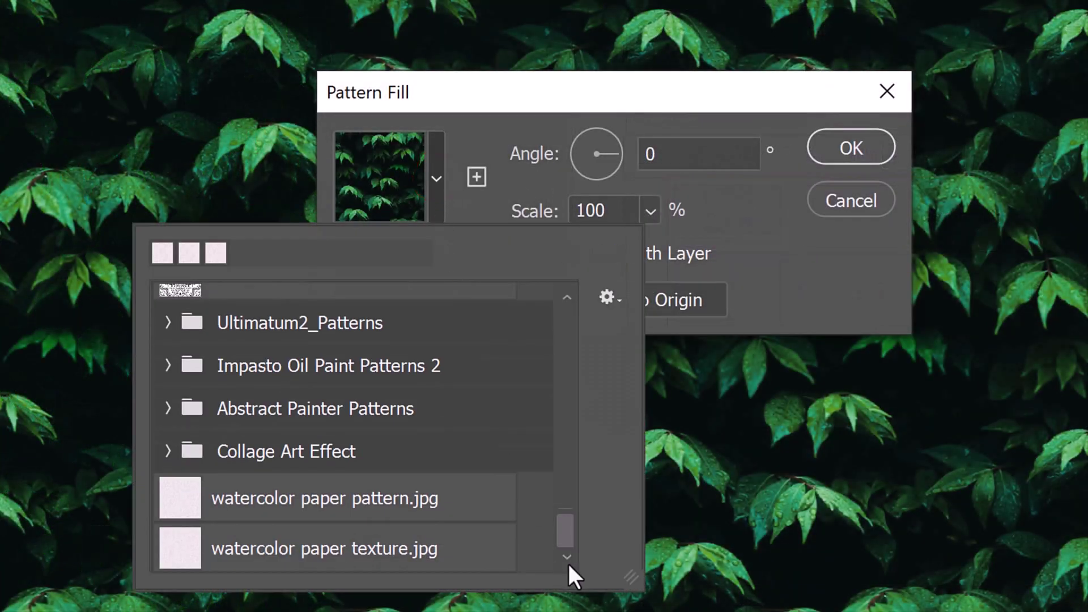
click(291, 551)
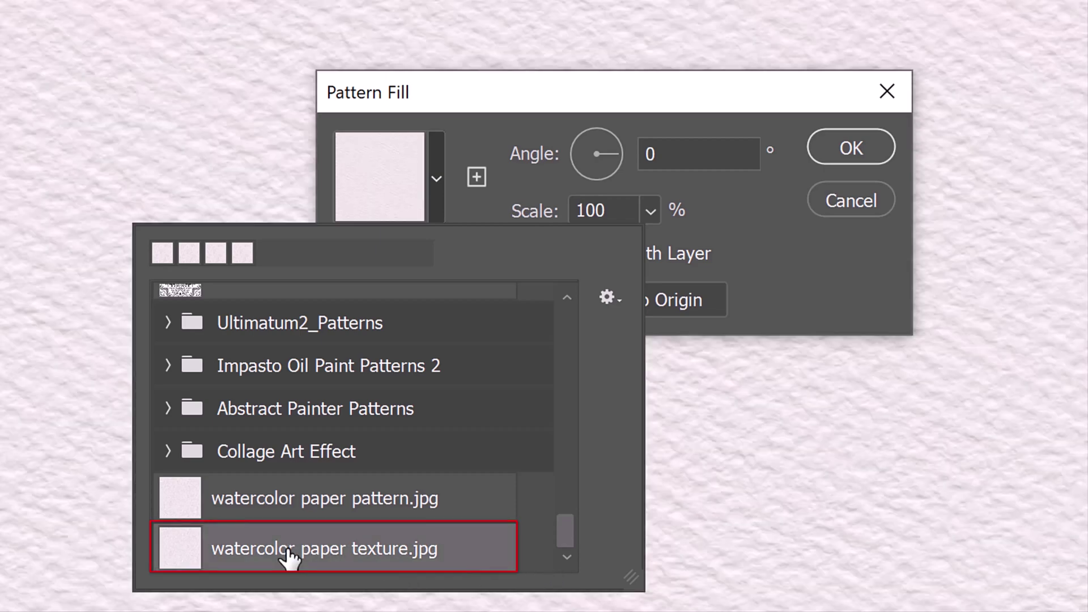
click(757, 513)
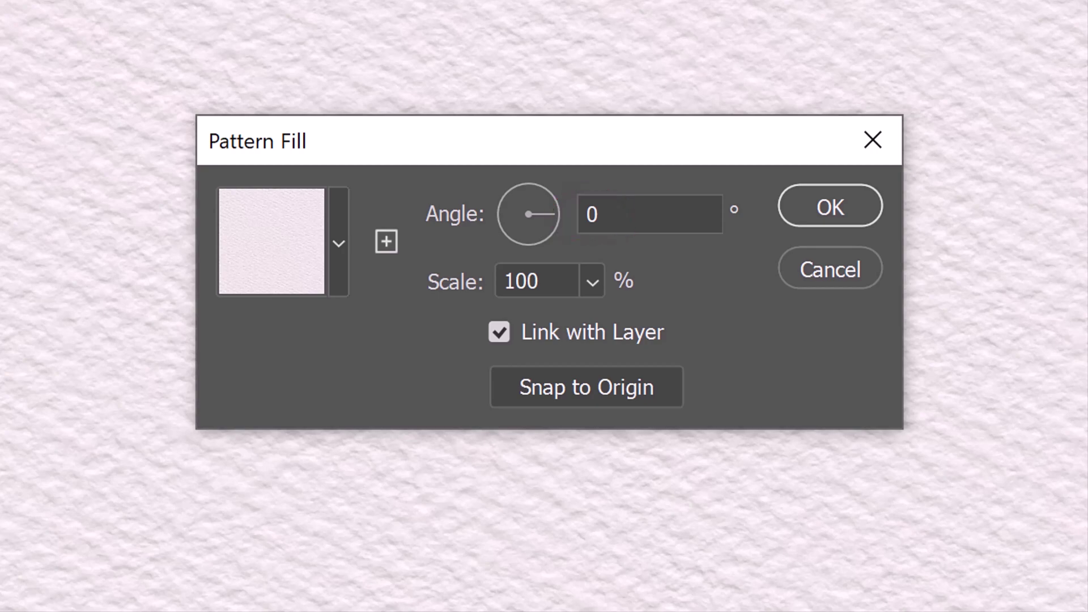
drag(553, 282, 453, 279)
text(60)
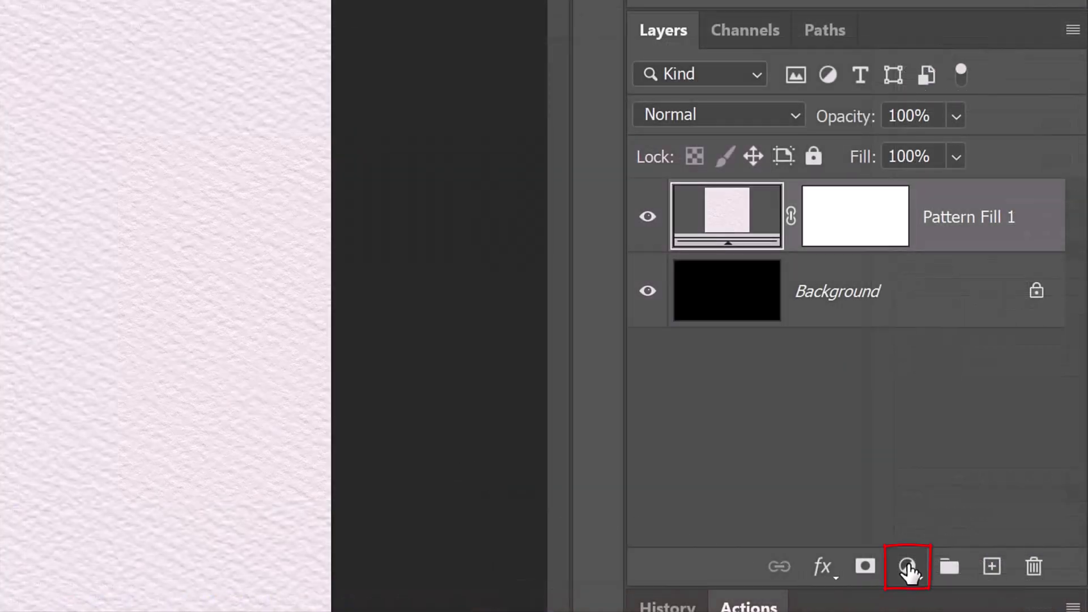
Add a Gradient Fill layer using Basics > Foreground to Transparent at a 0° angle
click(907, 565)
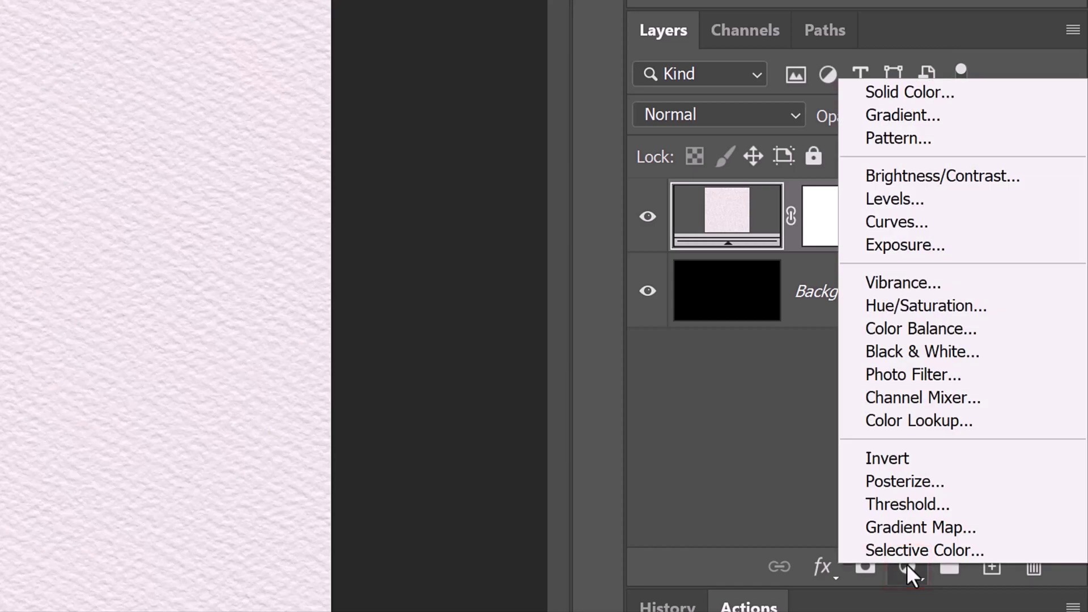
click(883, 118)
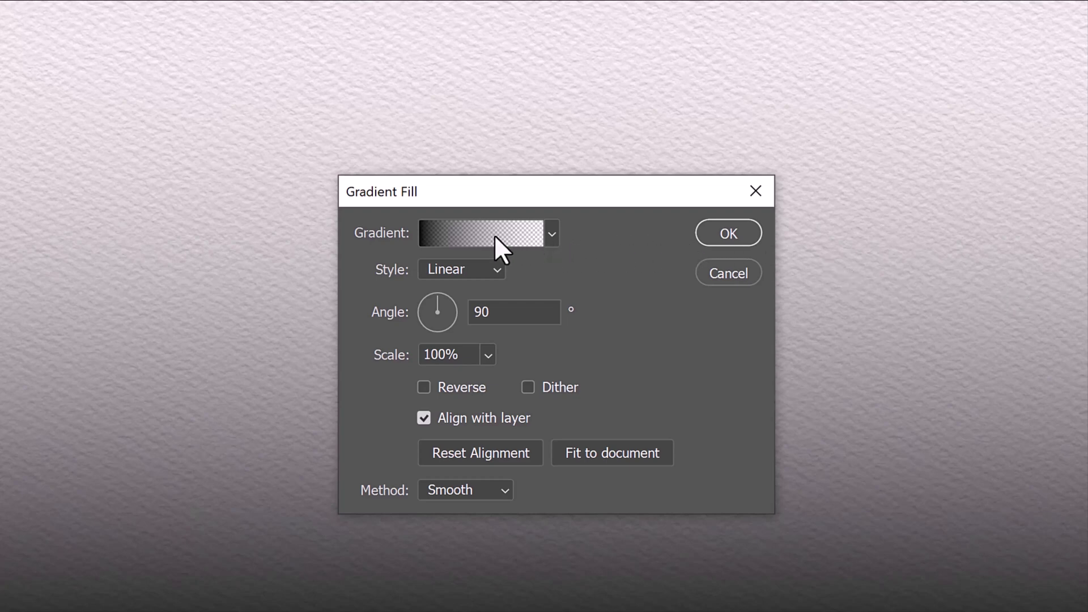
click(477, 234)
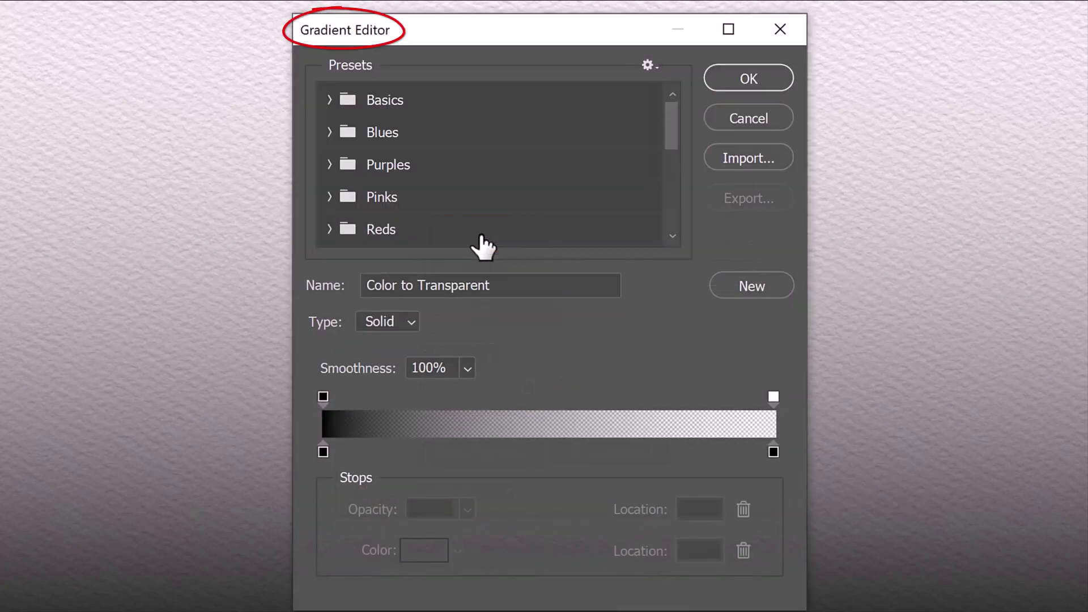
click(333, 102)
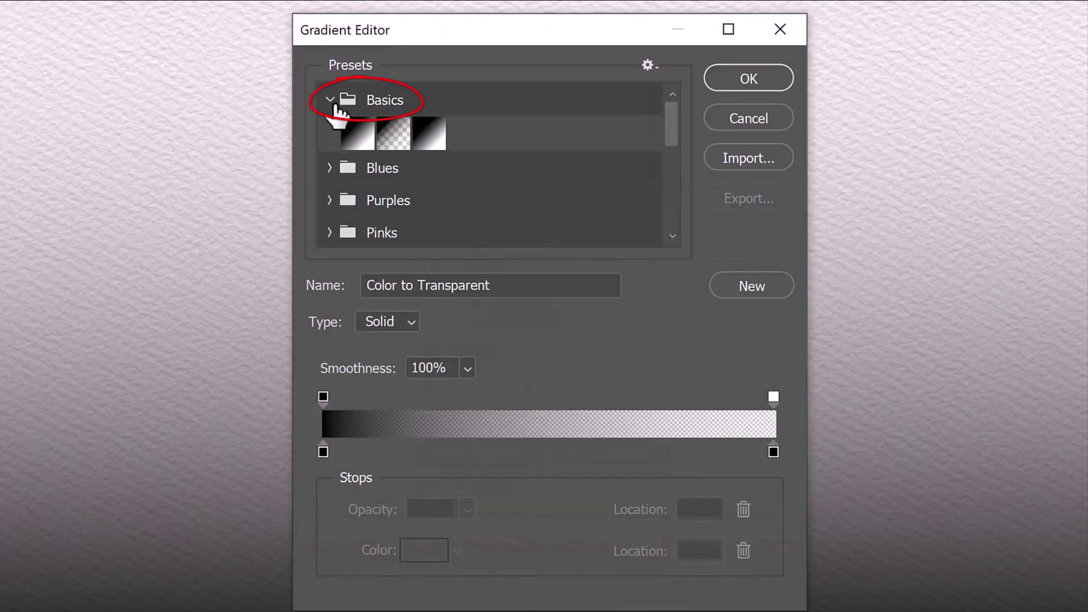
click(392, 139)
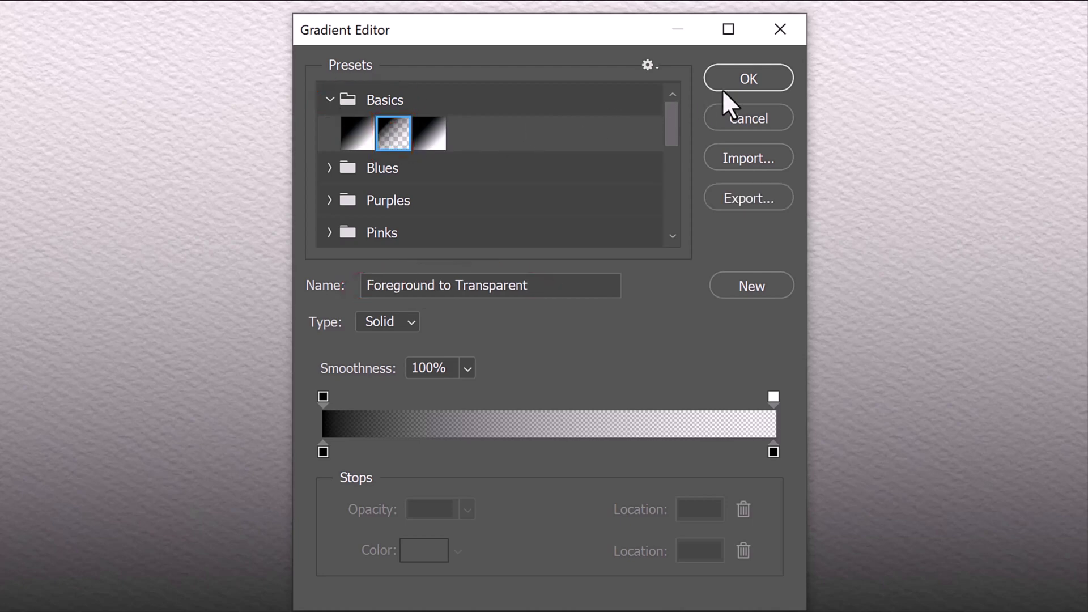
click(748, 82)
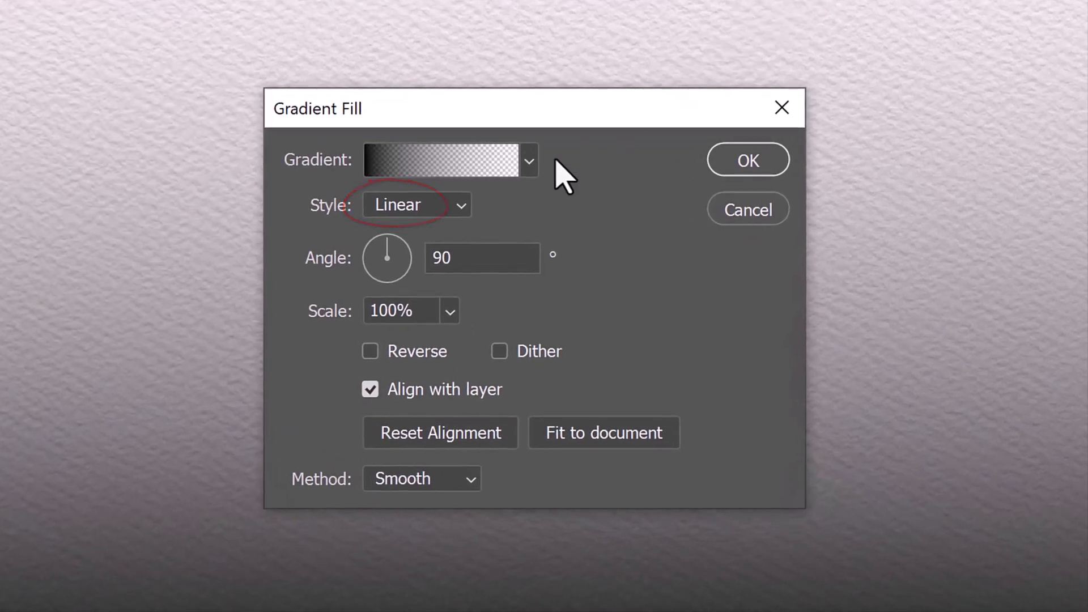
click(476, 260)
key(BackSpace)
key(BackSpace)
text(0)
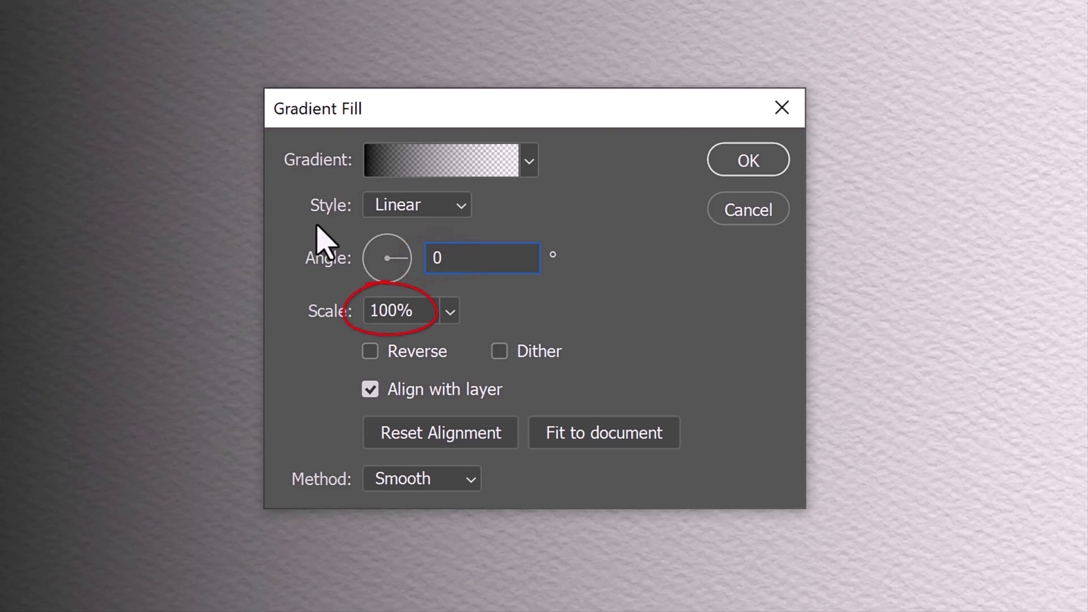
click(741, 161)
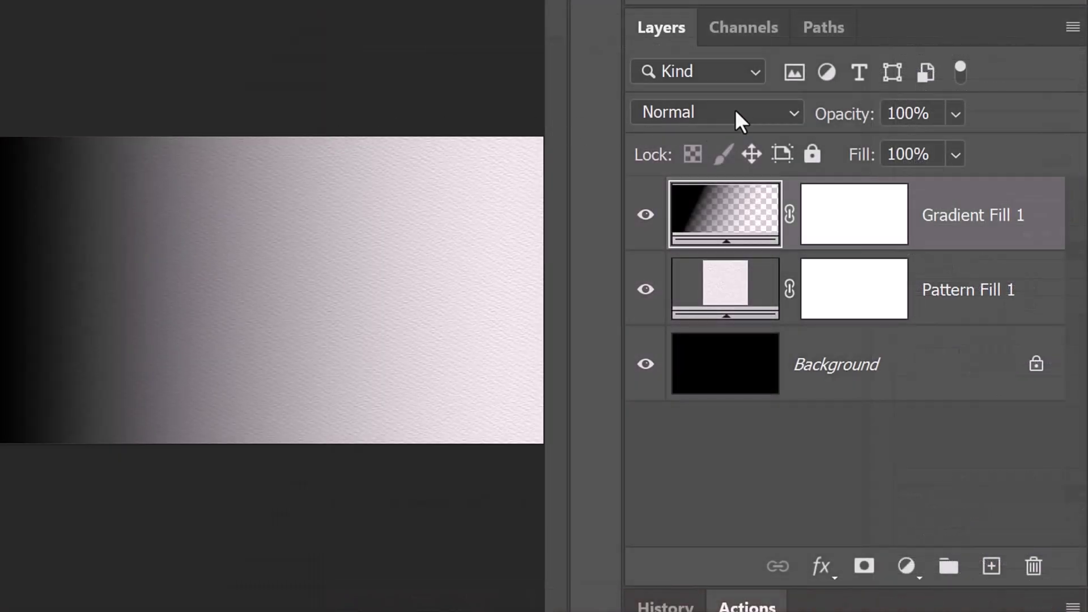
Set Gradient Fill 1 to Linear Burn blending at 5% opacity
click(941, 287)
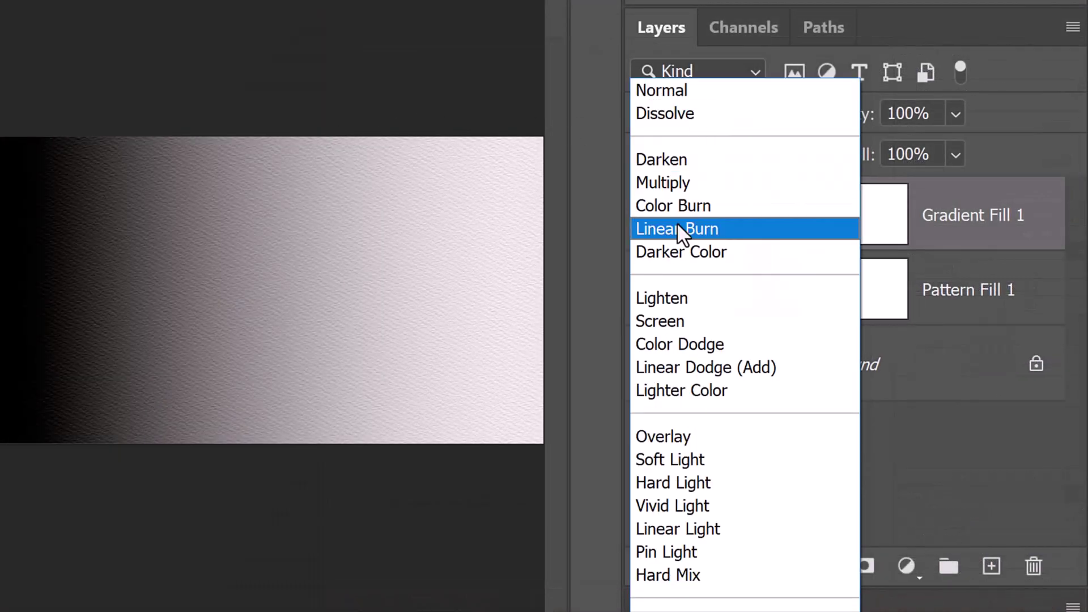
click(678, 229)
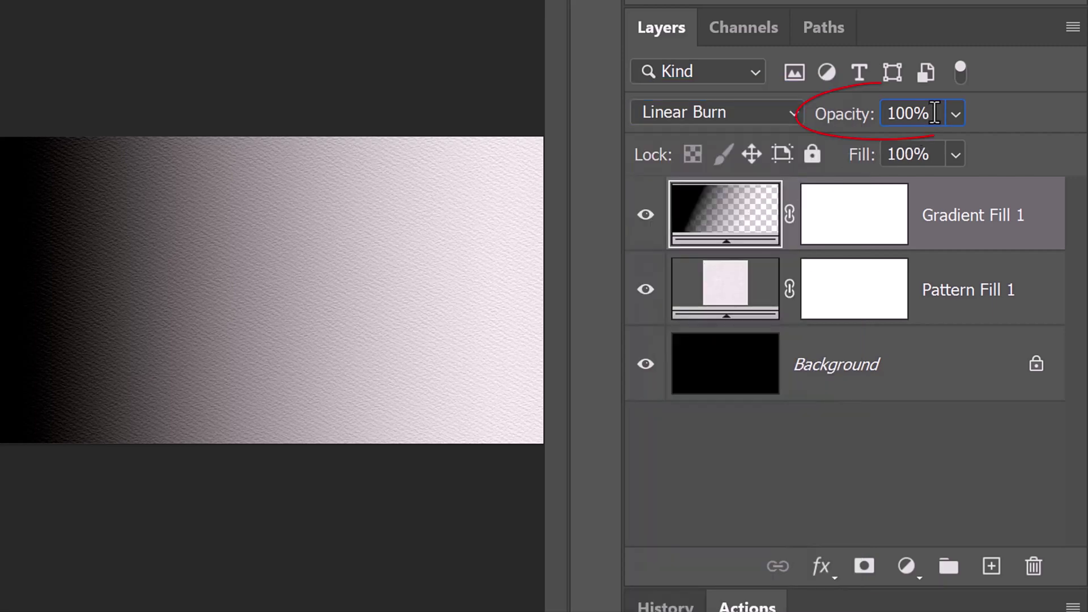
drag(935, 112, 893, 112)
text(5)
key(Return)
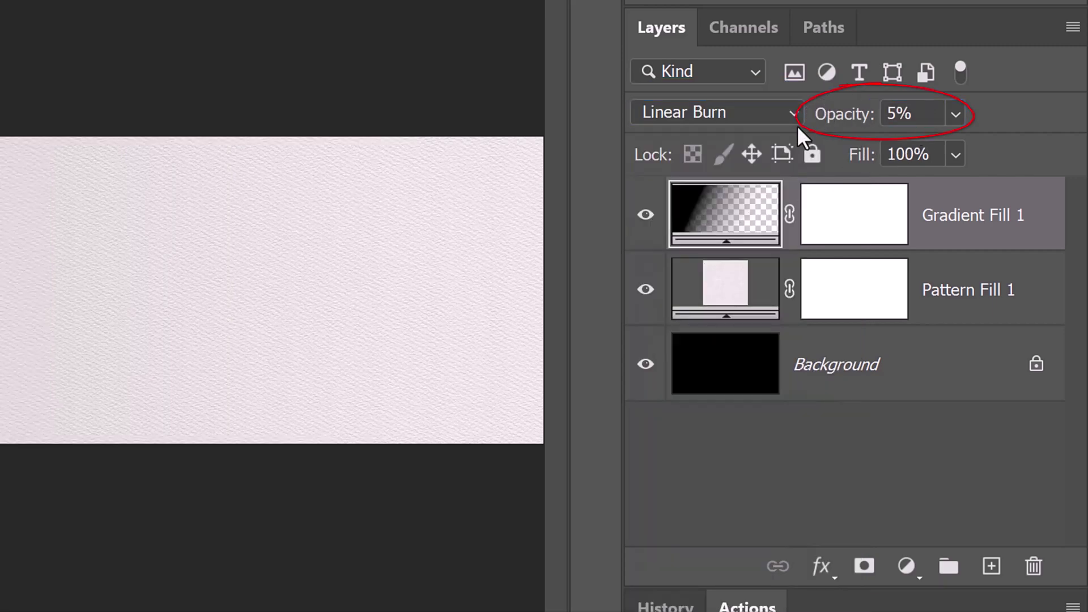
Toggle the gradient layer's visibility off and on to compare the shading
click(645, 216)
click(645, 221)
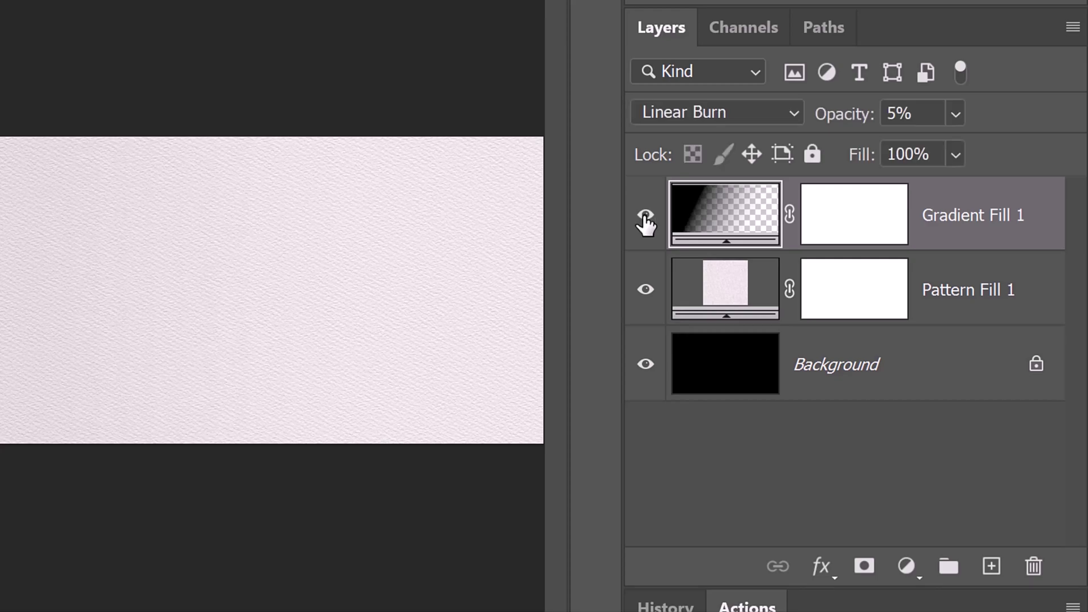
click(645, 222)
click(645, 222)
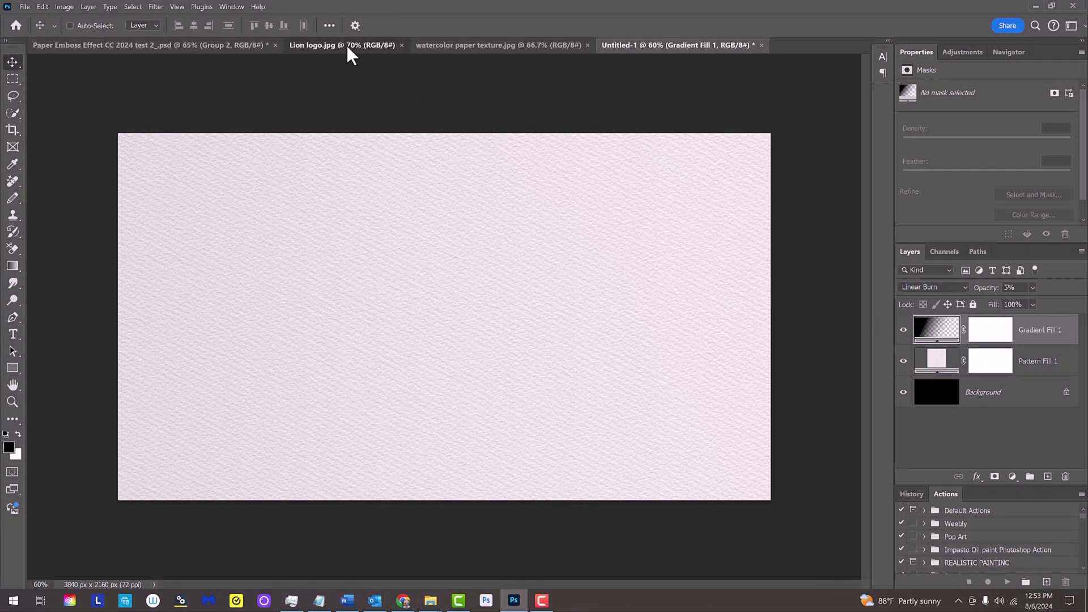
Switch to Lion logo.jpg and apply a Threshold adjustment at level 128
click(346, 46)
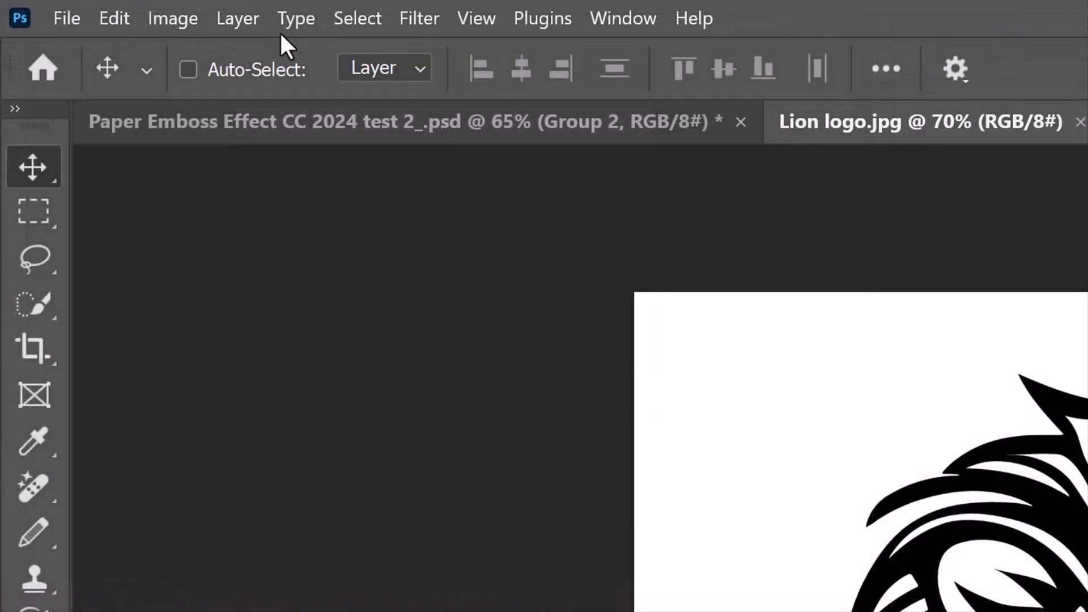
click(64, 8)
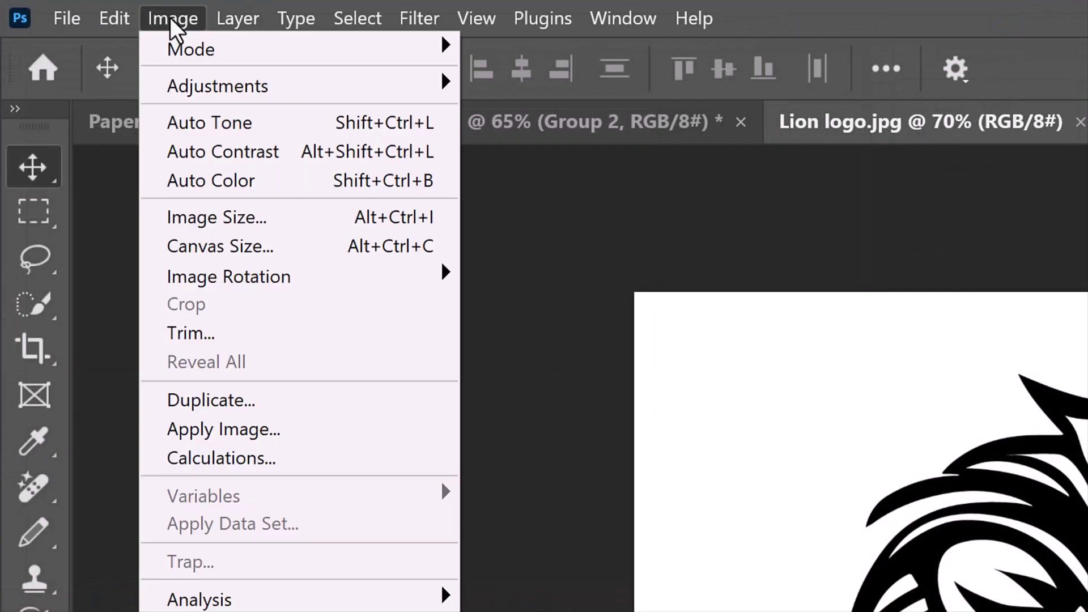
mouse_move(218, 88)
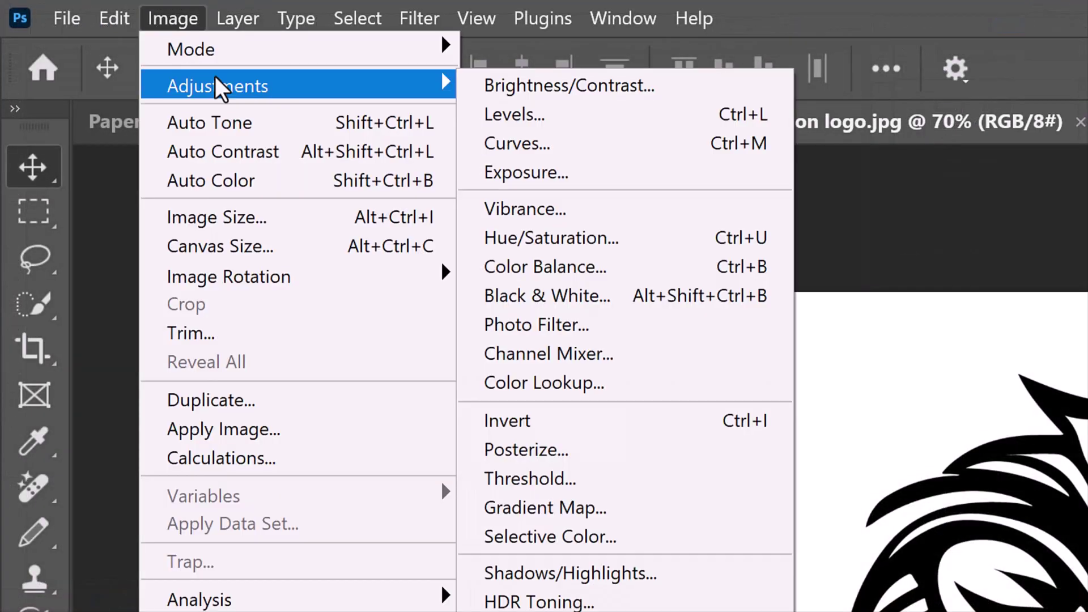
click(533, 479)
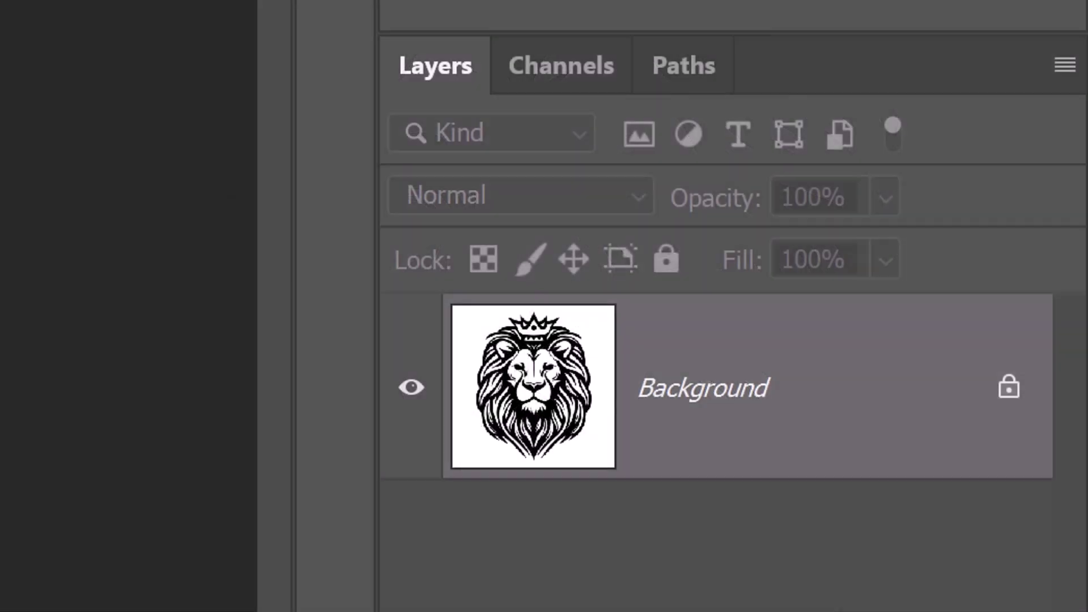
Show the lion logo's Channels list: RGB, Red, Green and Blue
click(551, 74)
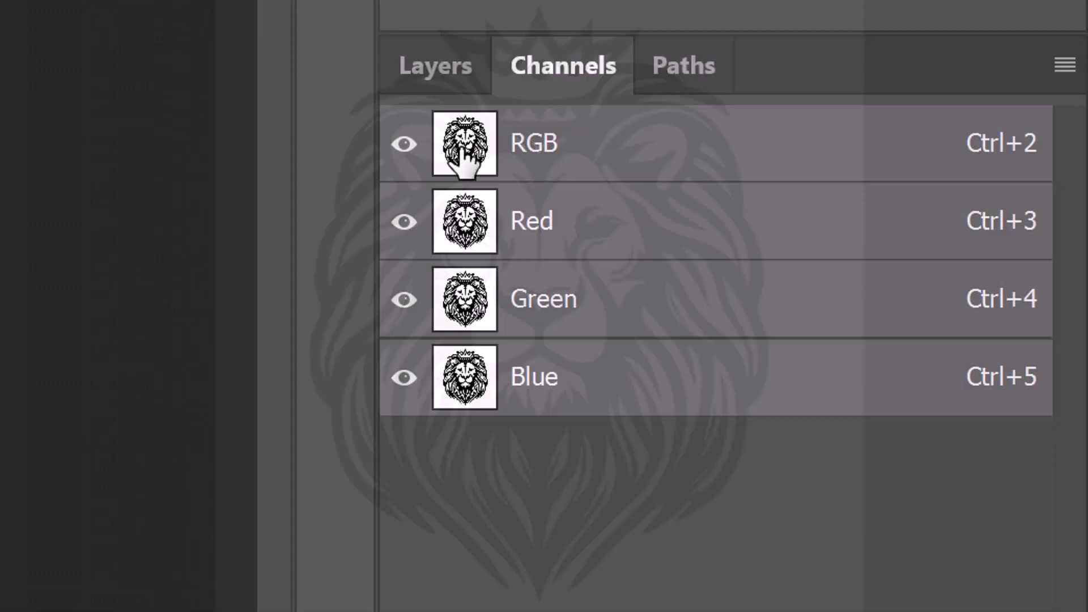
Unlock the lion's Background layer and Shift-drag the lion into Untitled-1, centred as Layer 1
click(436, 69)
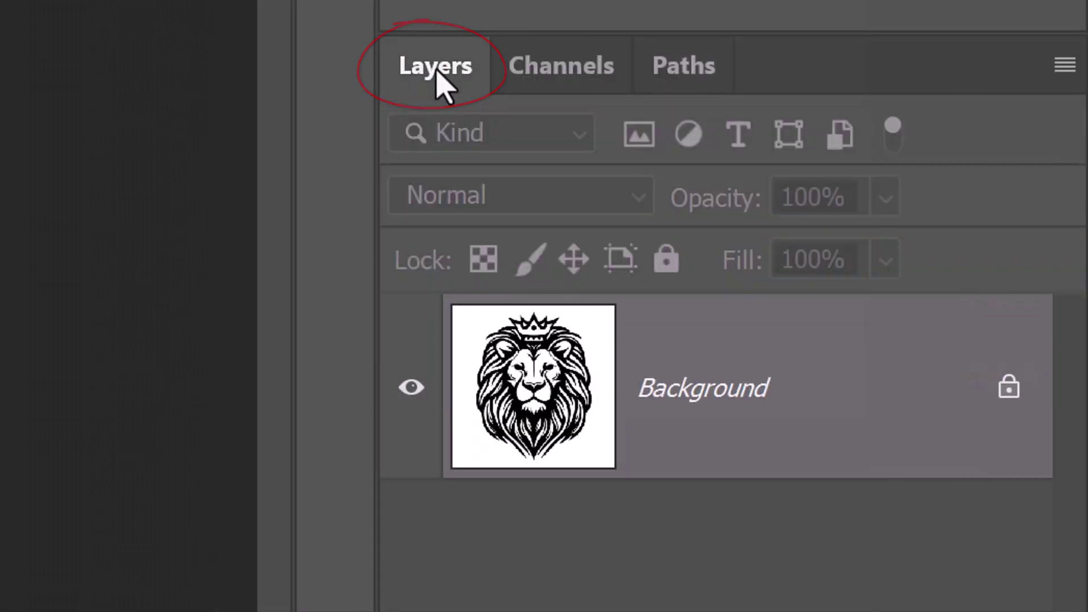
click(1008, 389)
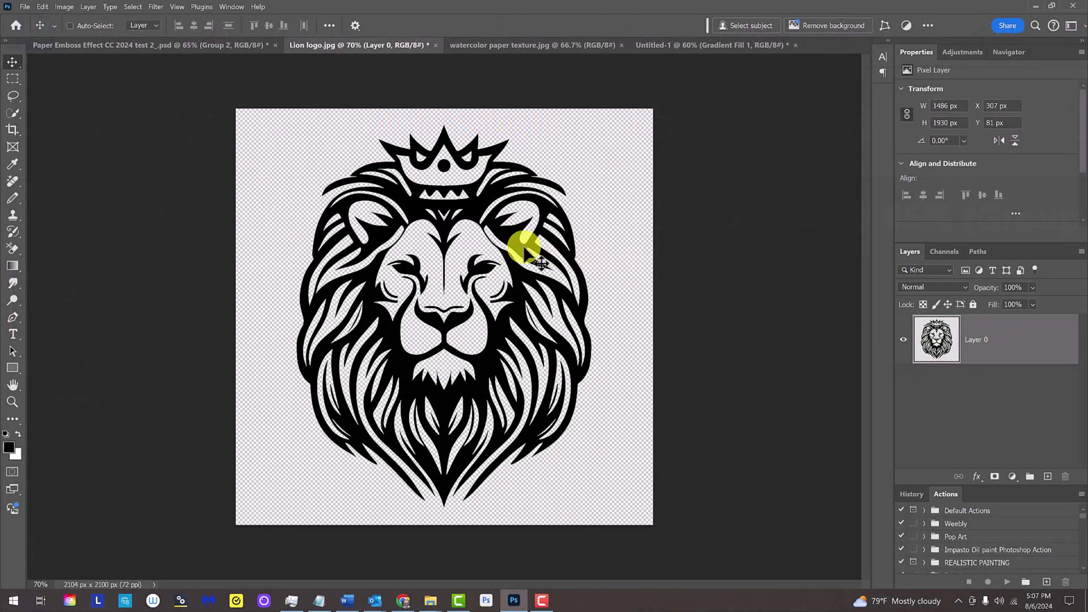
drag(475, 256, 673, 45)
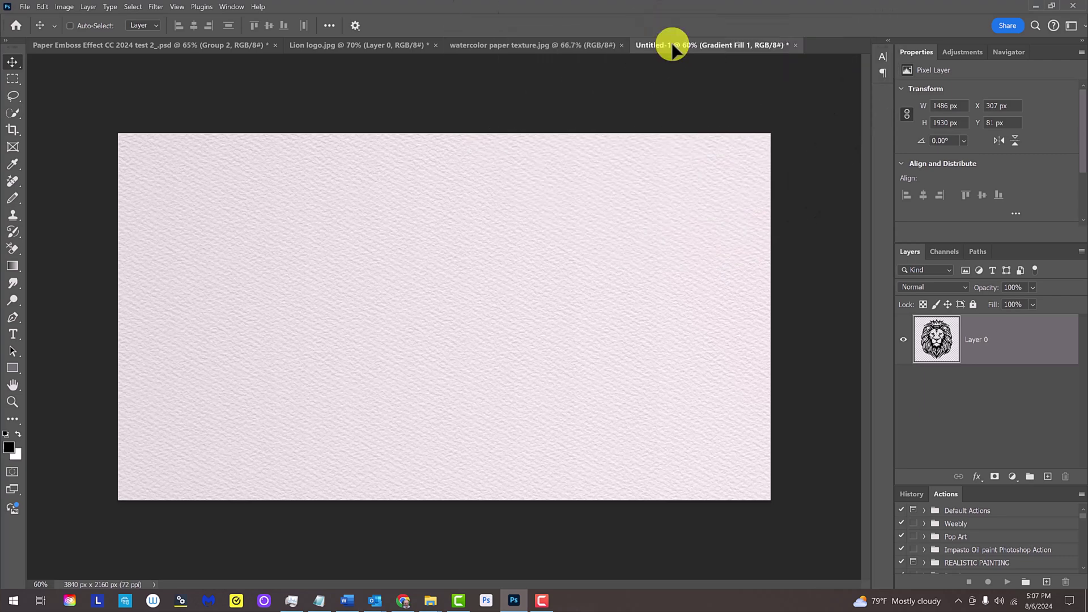
key(shift)
drag(673, 46, 434, 322)
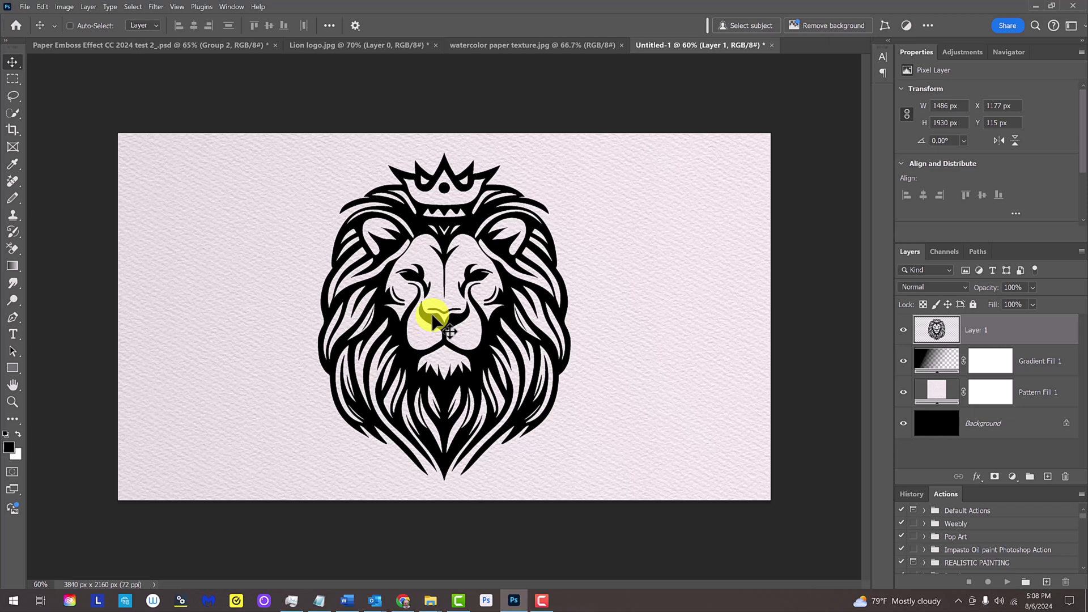
Free-transform the lion from its centre to about 1620 × 2104 px
key(shift+t)
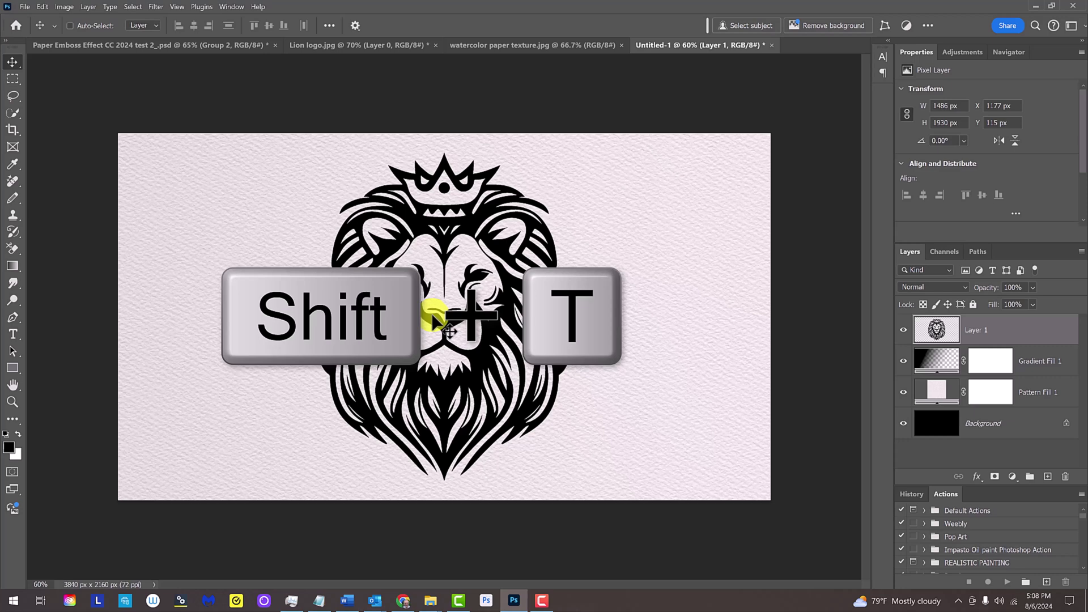
key(ctrl+t)
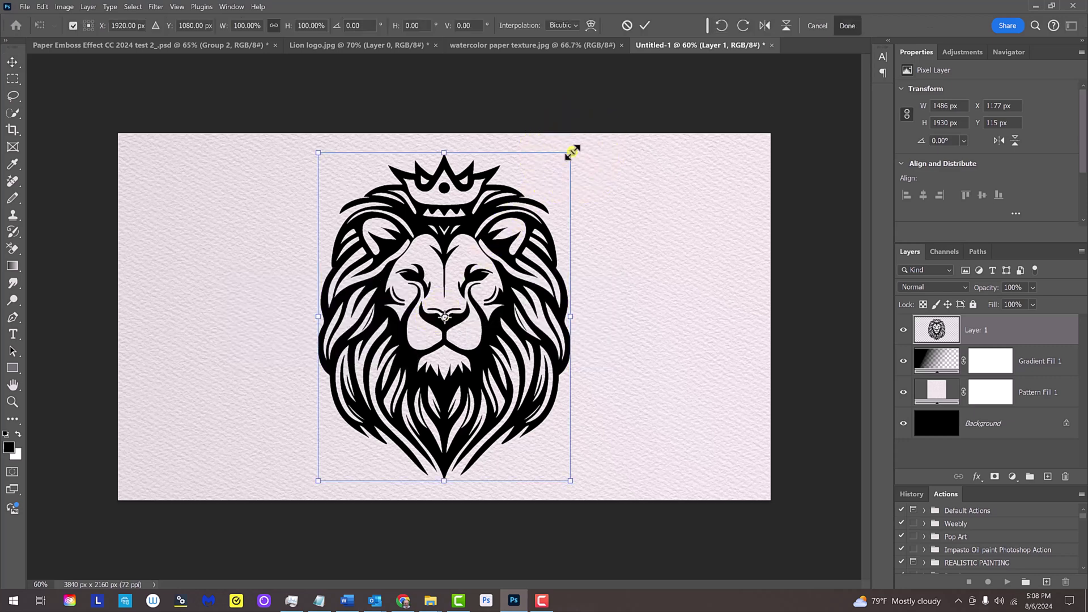
key(alt)
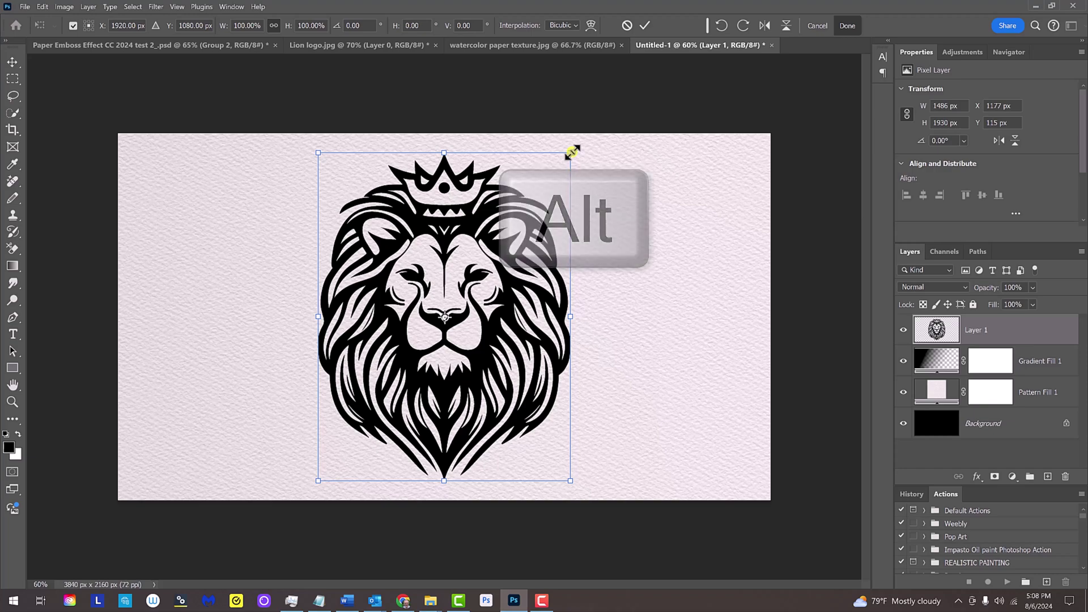
drag(572, 152, 598, 147)
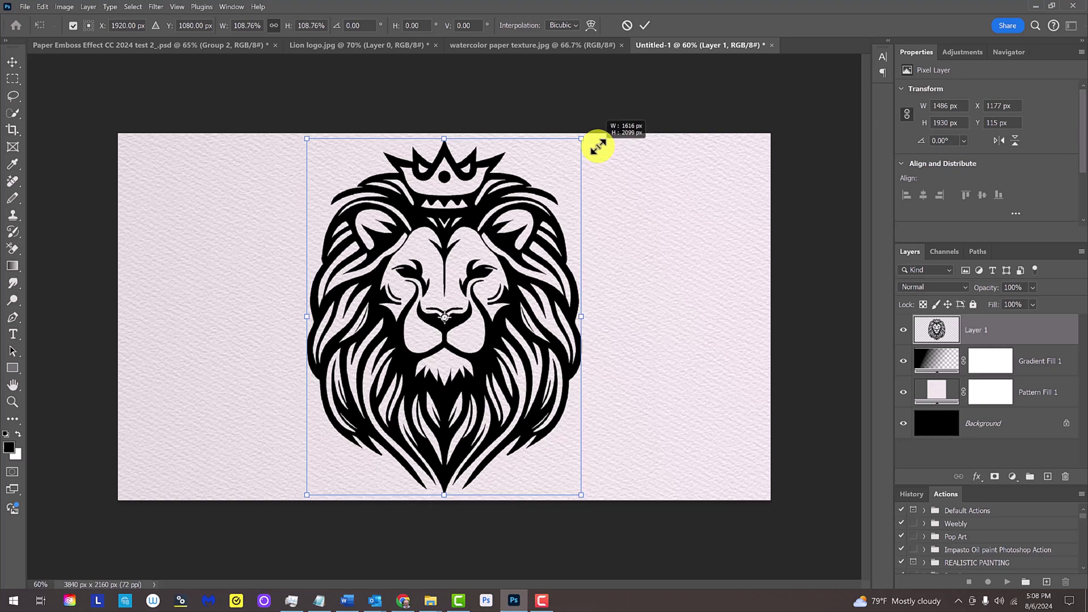
key(Return)
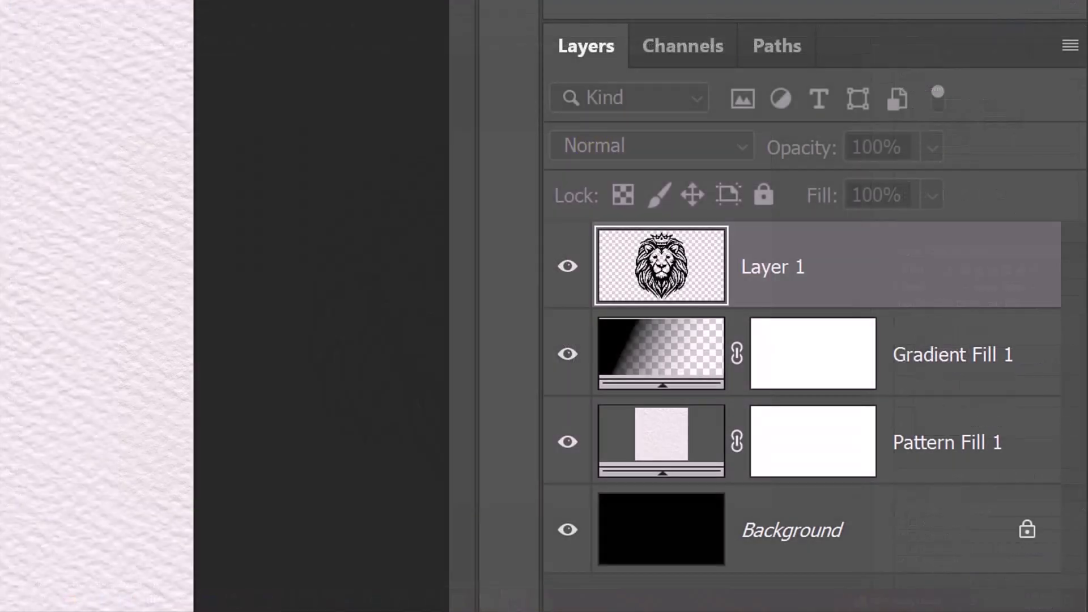
Group the lion's Layer 1 into Group 1 and set the group's Fill to 0%
key(ctrl+g)
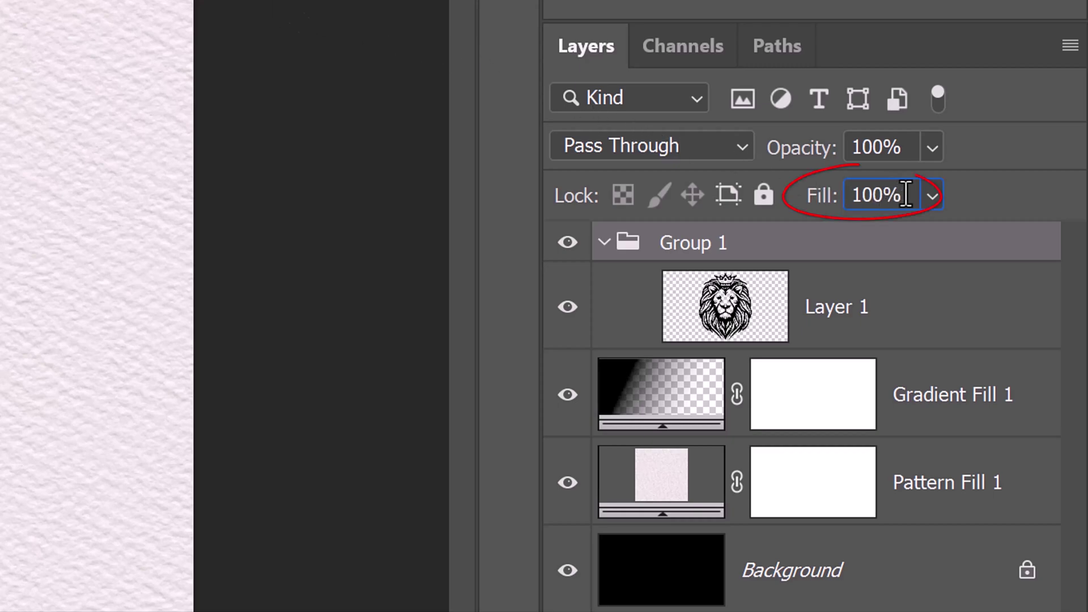
click(878, 195)
text(0)
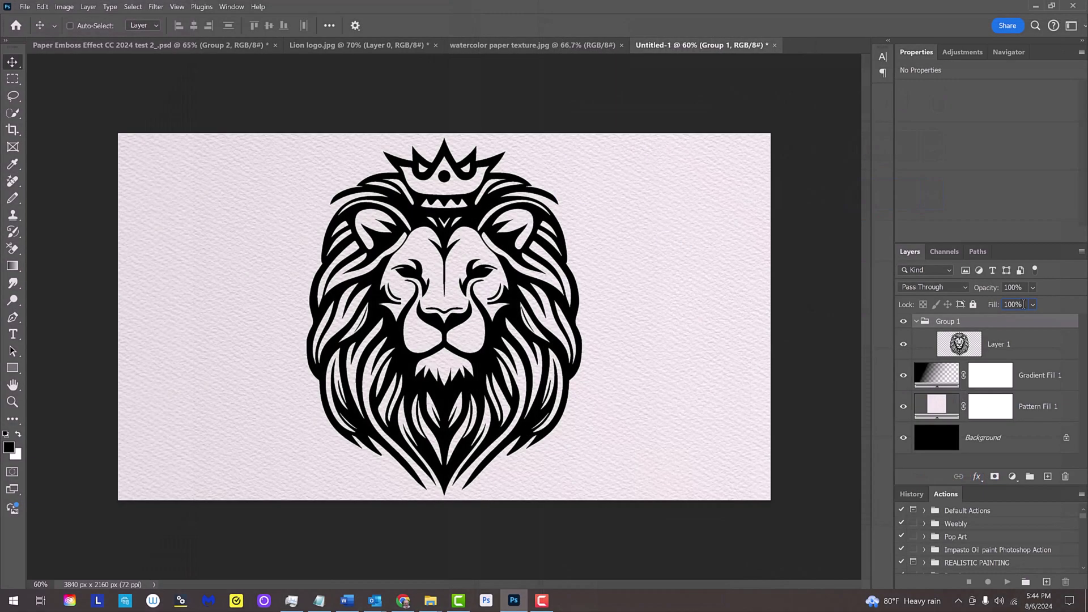
key(Return)
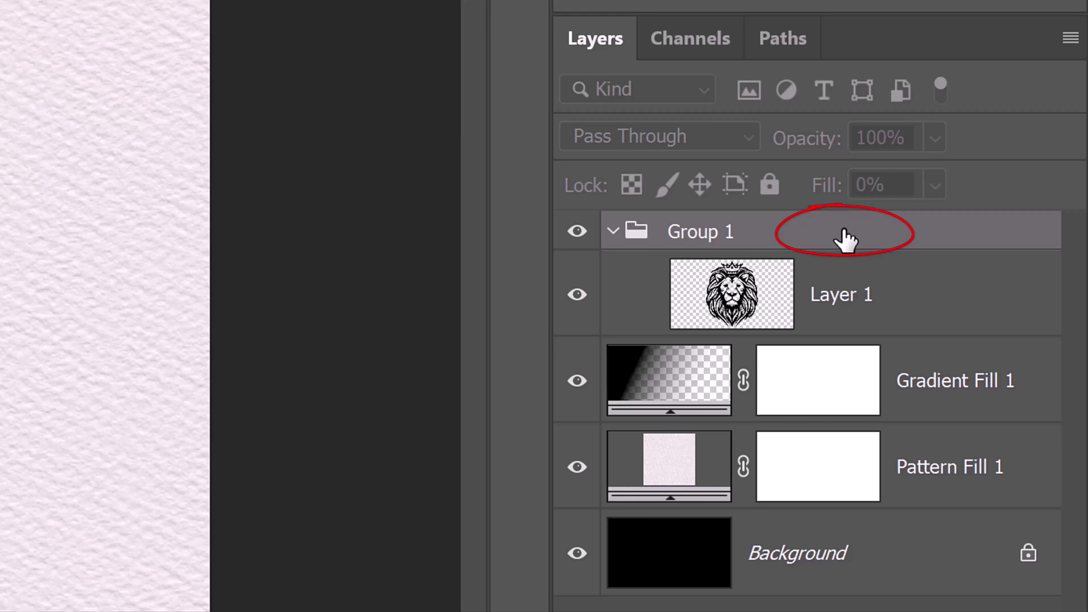
Give Group 1 a Down Inner Bevel (10 px) and a 40% Color Overlay
double_click(846, 238)
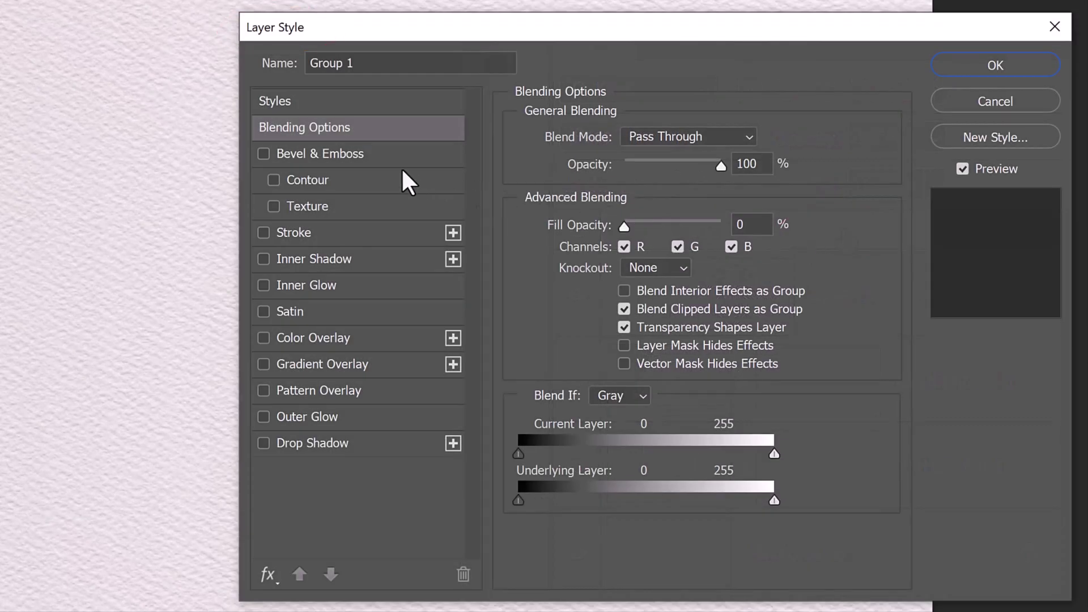
click(320, 154)
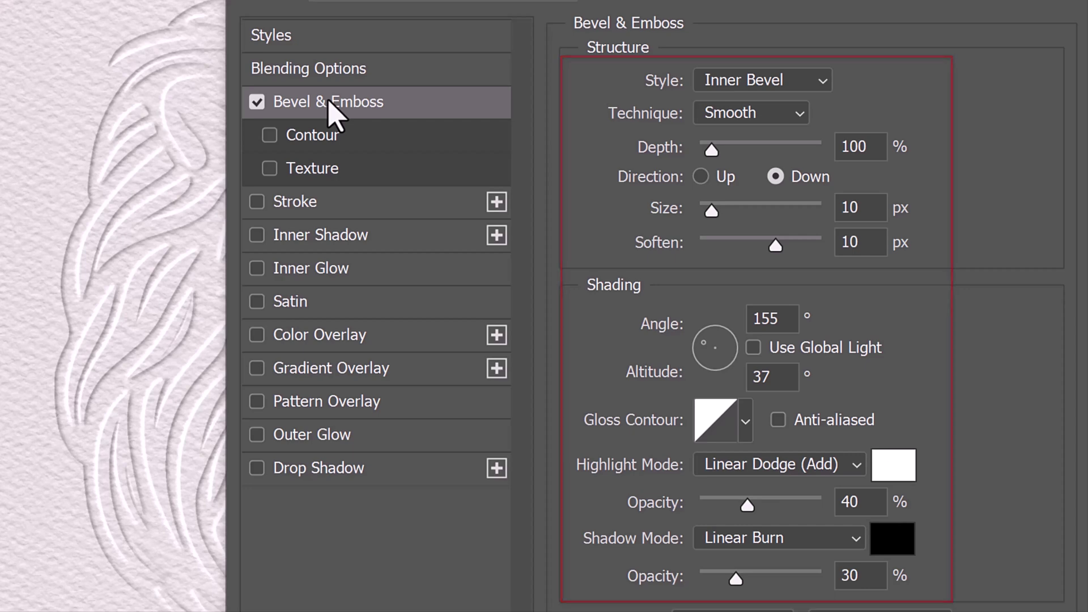
click(301, 340)
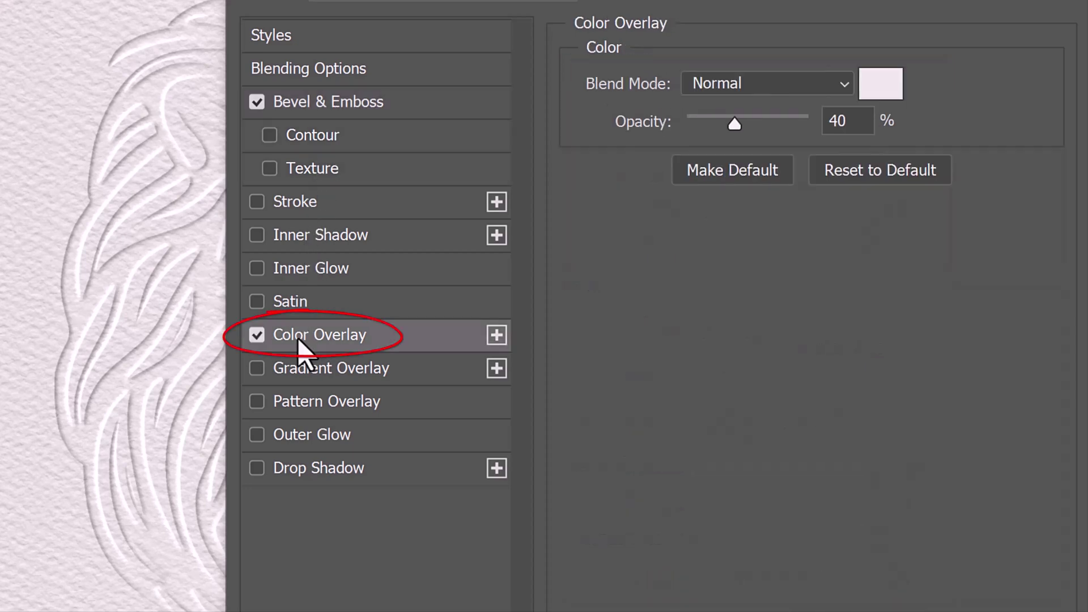
Set the overlay colour to the paper tone #e0dcdb, sampled as a 101×101 average from the canvas
click(875, 91)
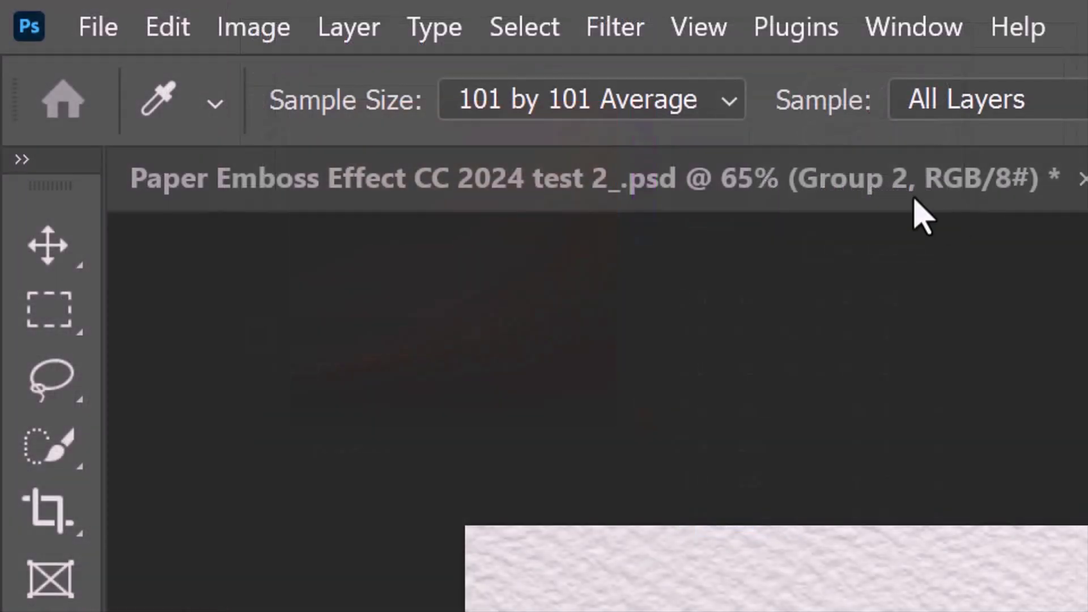
click(732, 102)
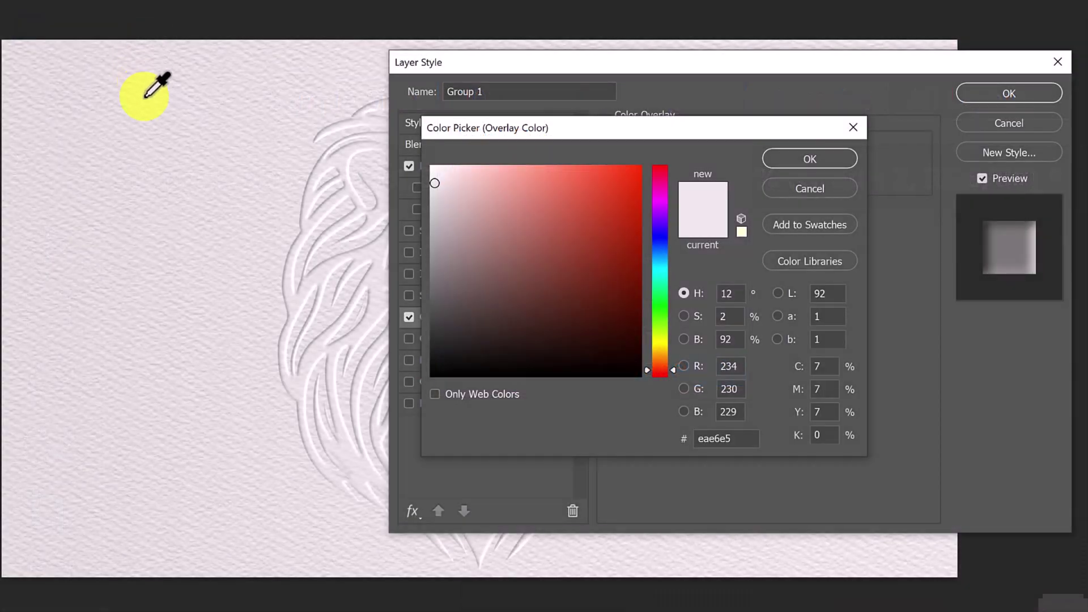
click(151, 134)
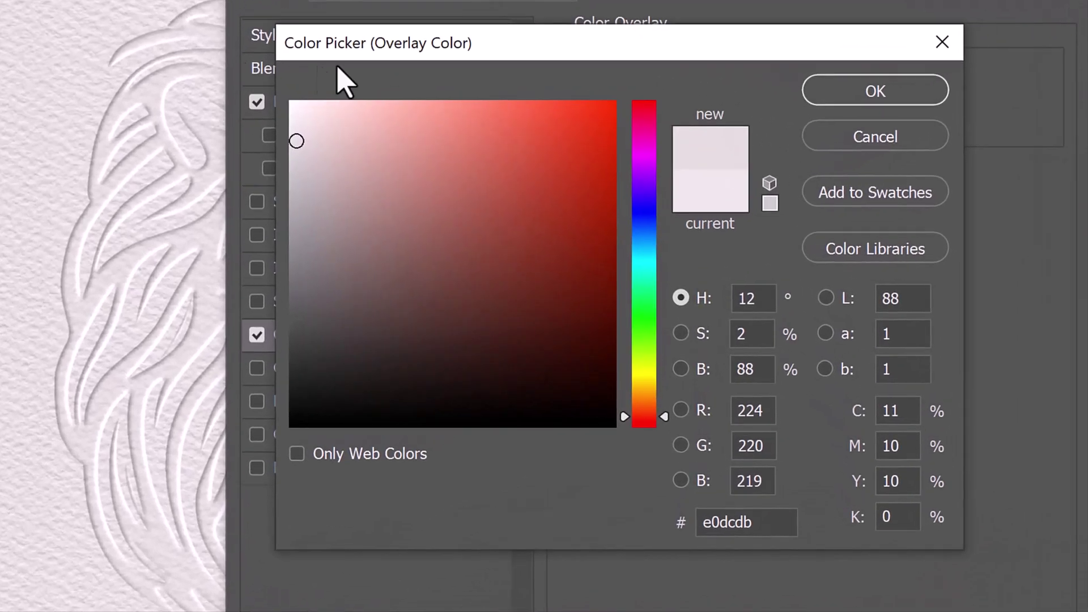
click(862, 93)
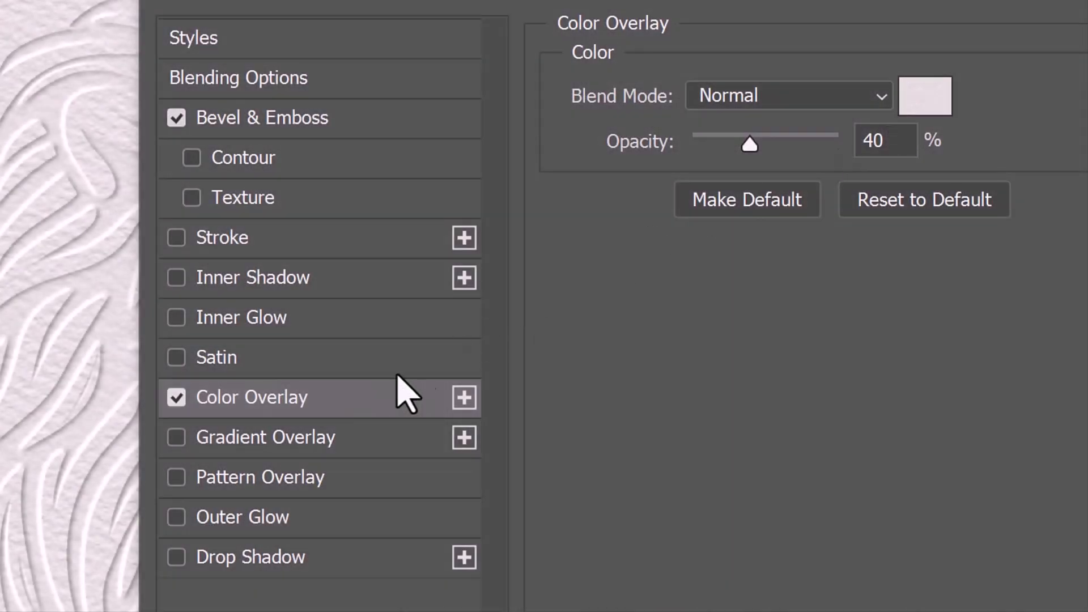
Enable Drop Shadow on Group 1: white, Lighten, 50%, −33°, 15 px distance, 10 px size
click(242, 557)
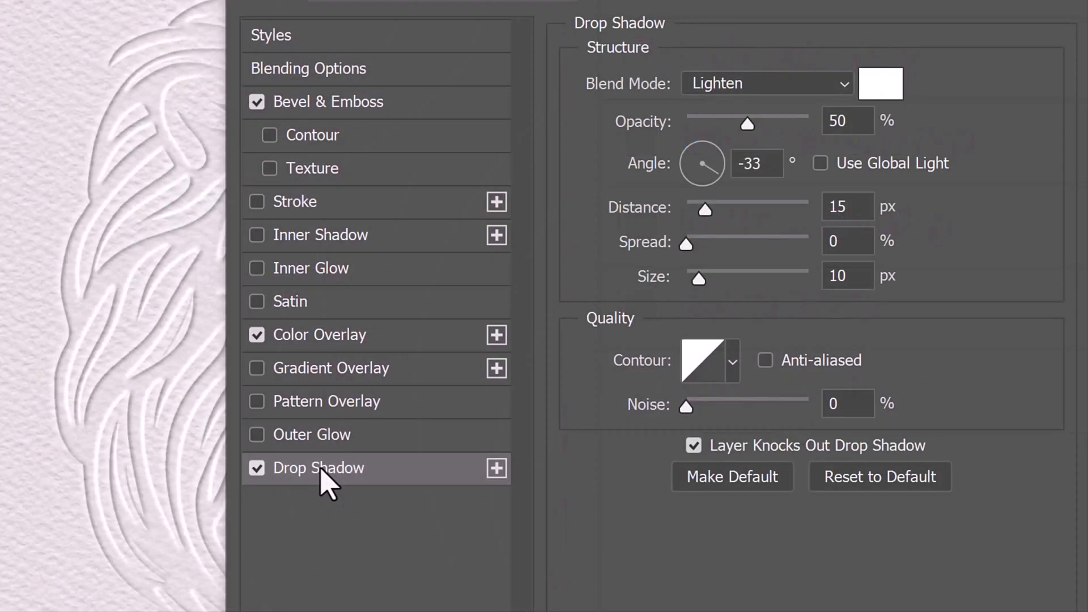
Add a second Drop Shadow with Multiply blend mode and pure black colour
click(496, 469)
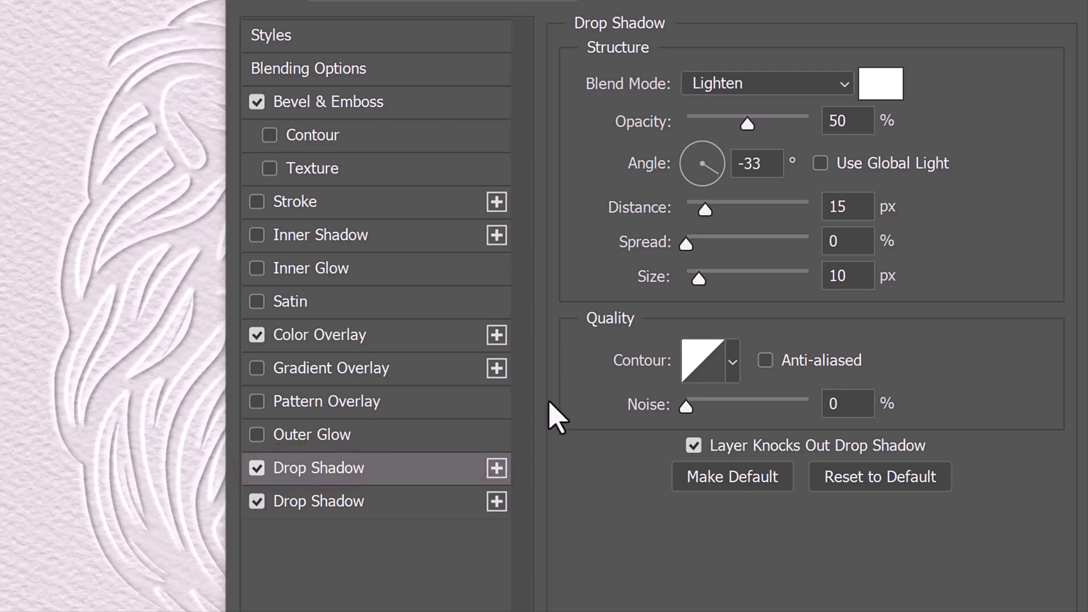
click(840, 85)
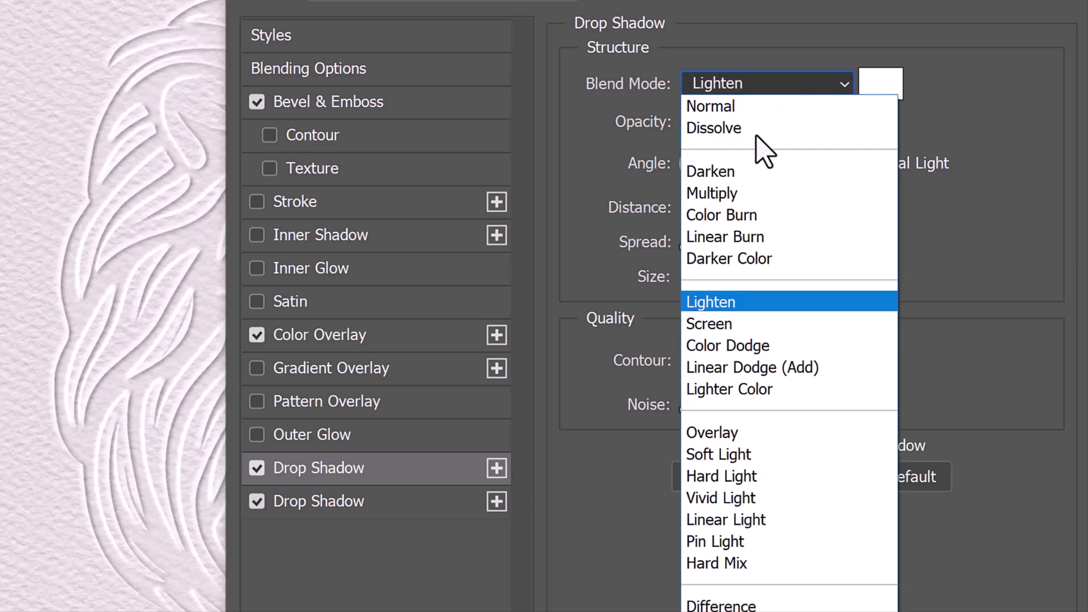
click(710, 196)
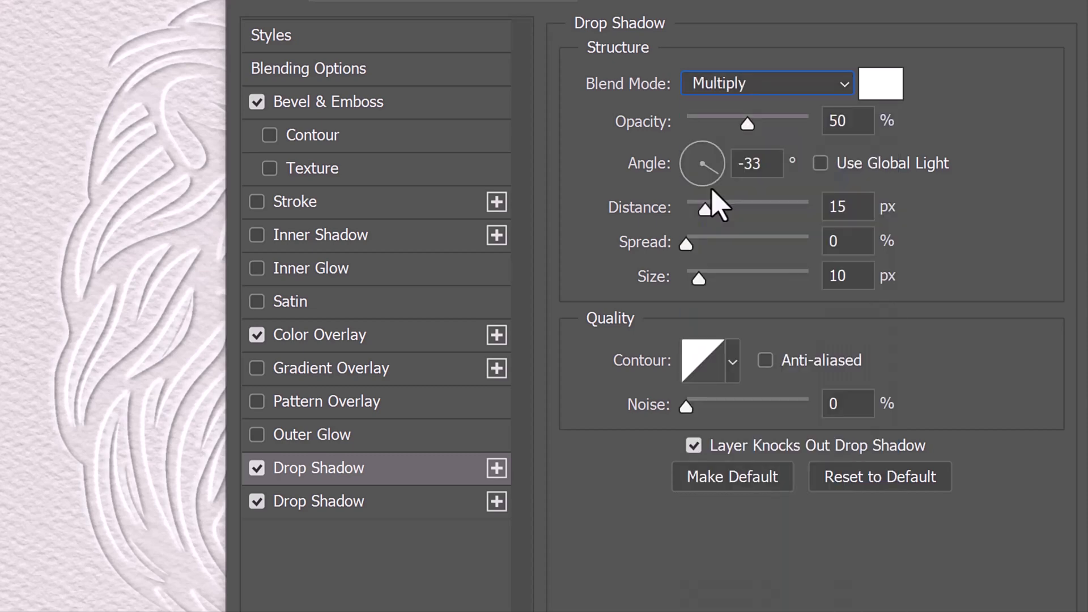
click(879, 85)
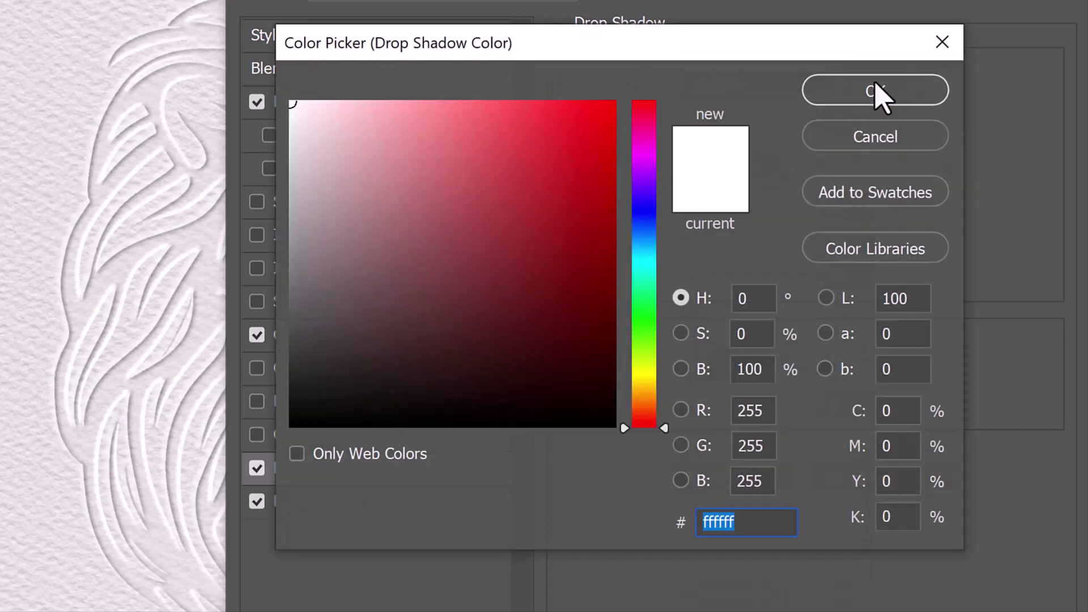
drag(597, 192, 158, 486)
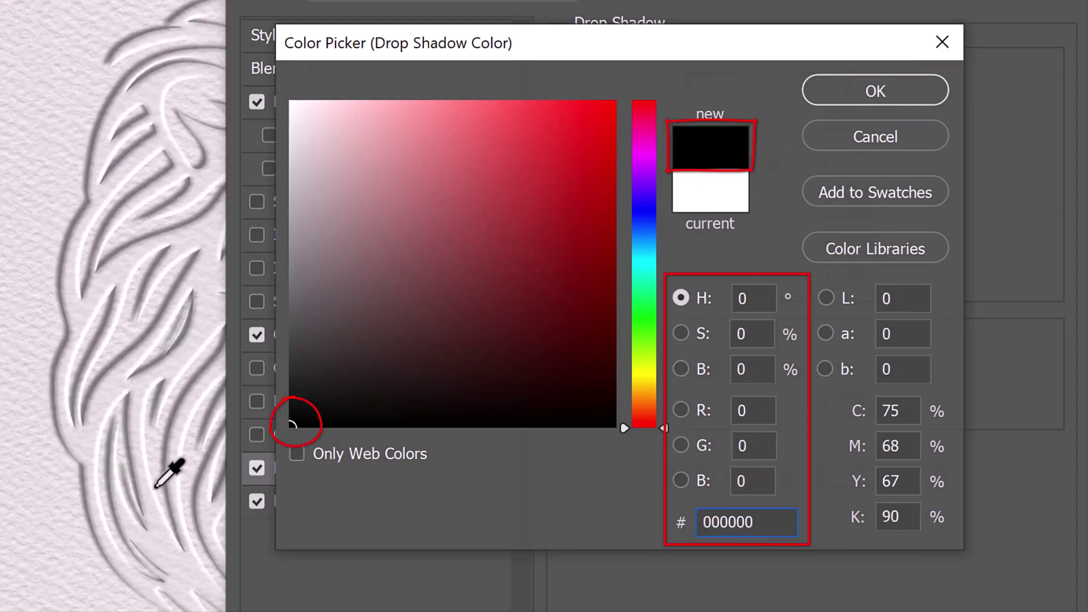
click(862, 100)
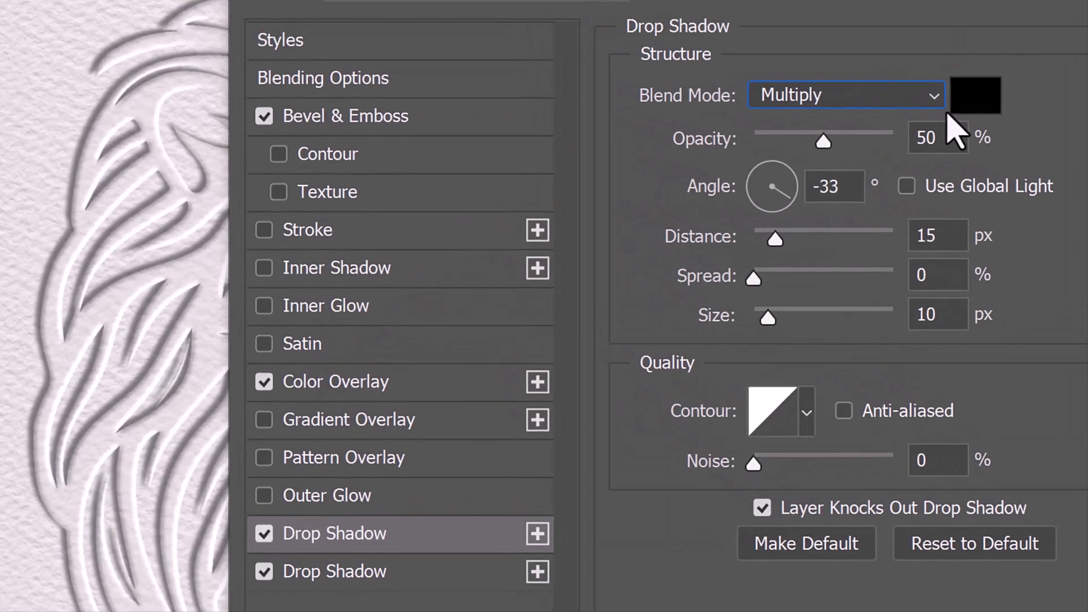
Set the second shadow to 10% opacity, 136° angle, and 10 px distance and size
click(861, 124)
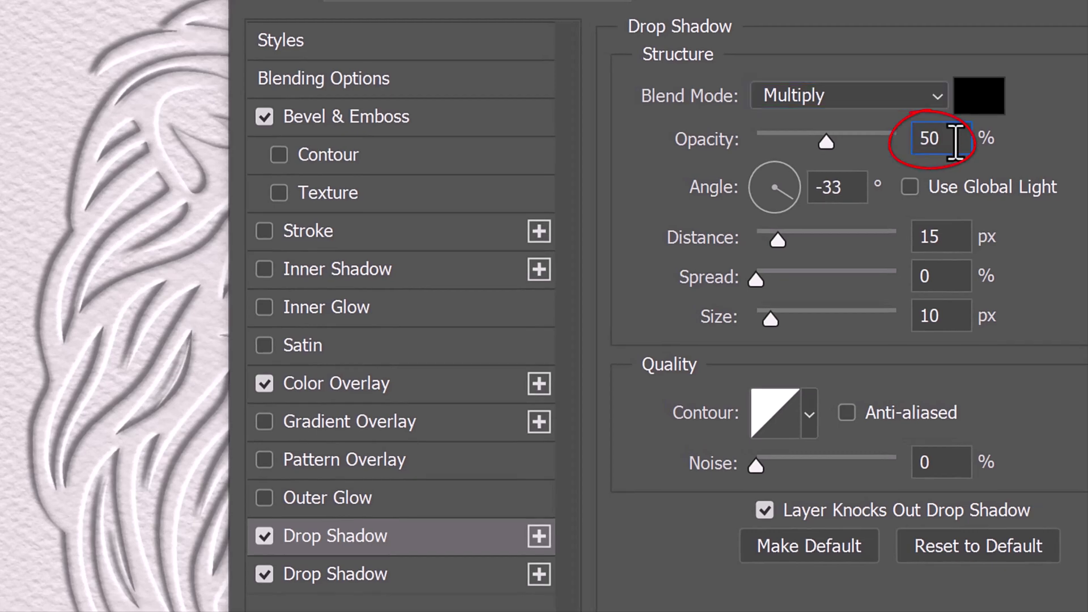
text(10)
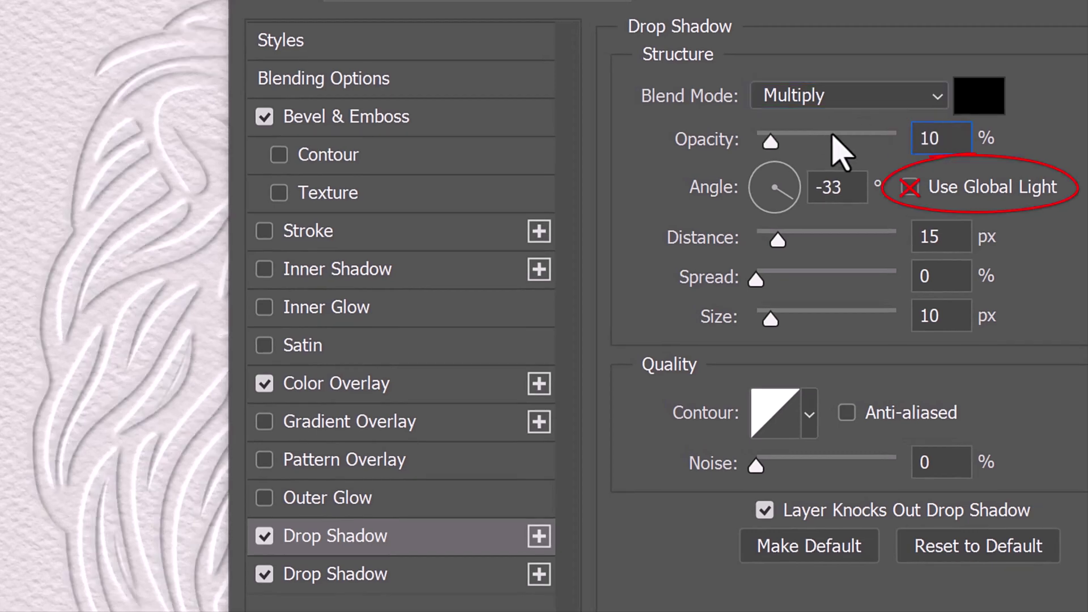
double_click(819, 187)
text(13)
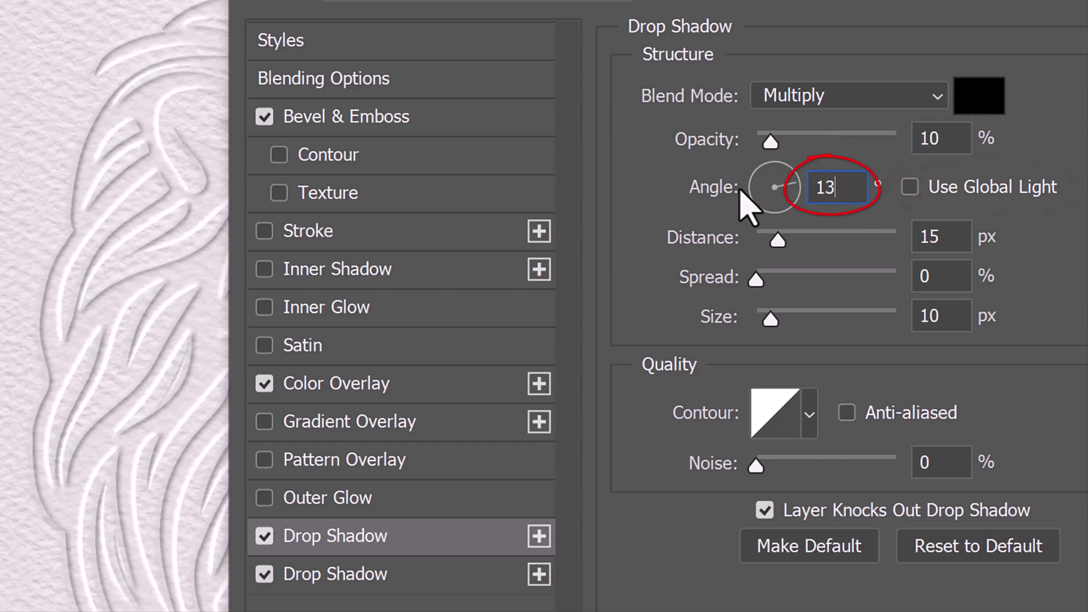
text(6)
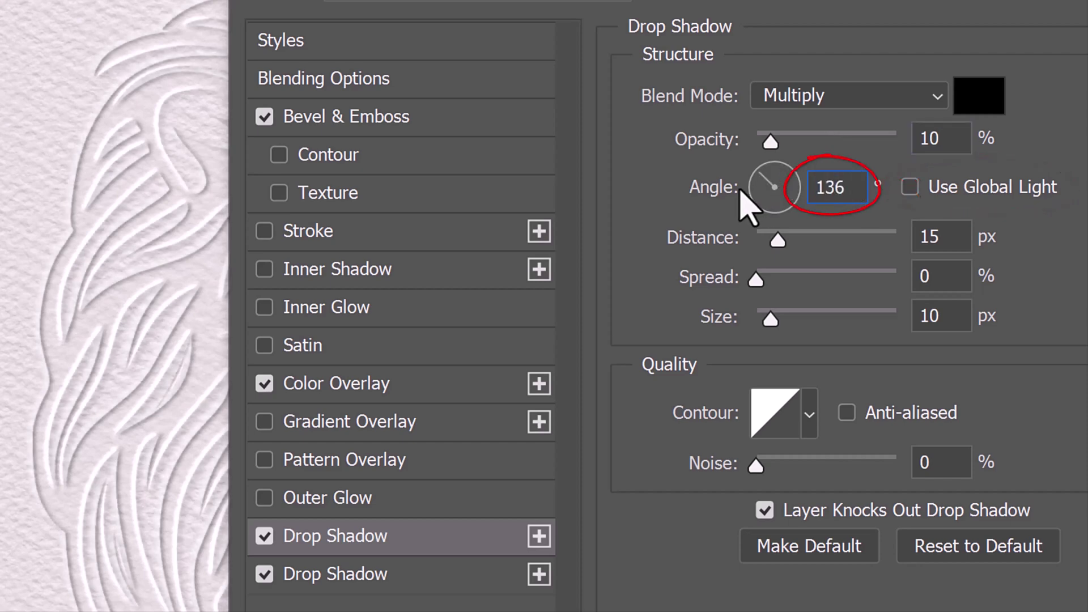
double_click(958, 236)
text(10)
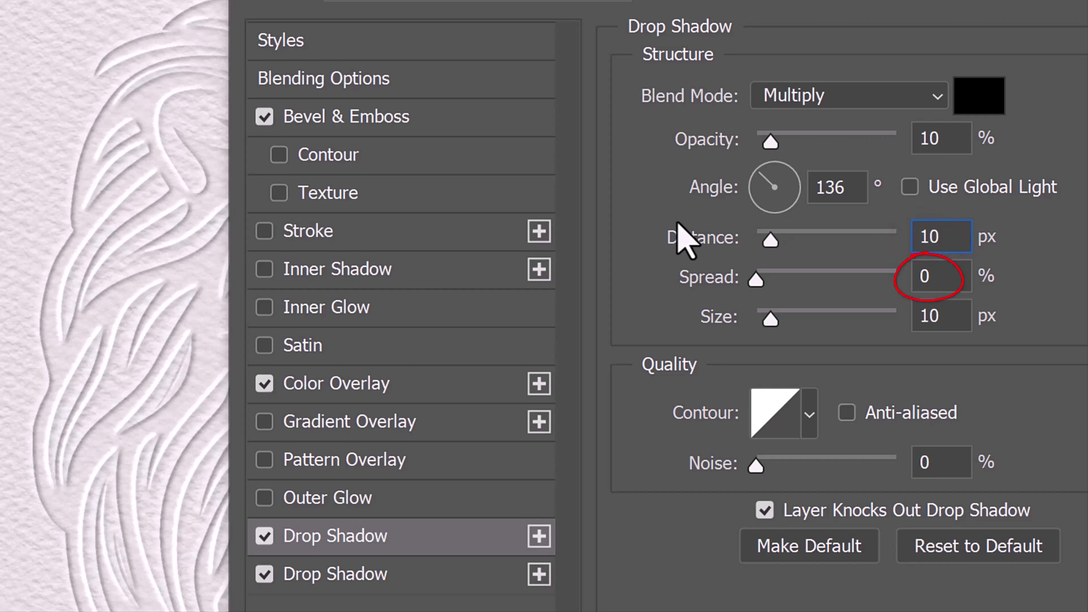
click(958, 315)
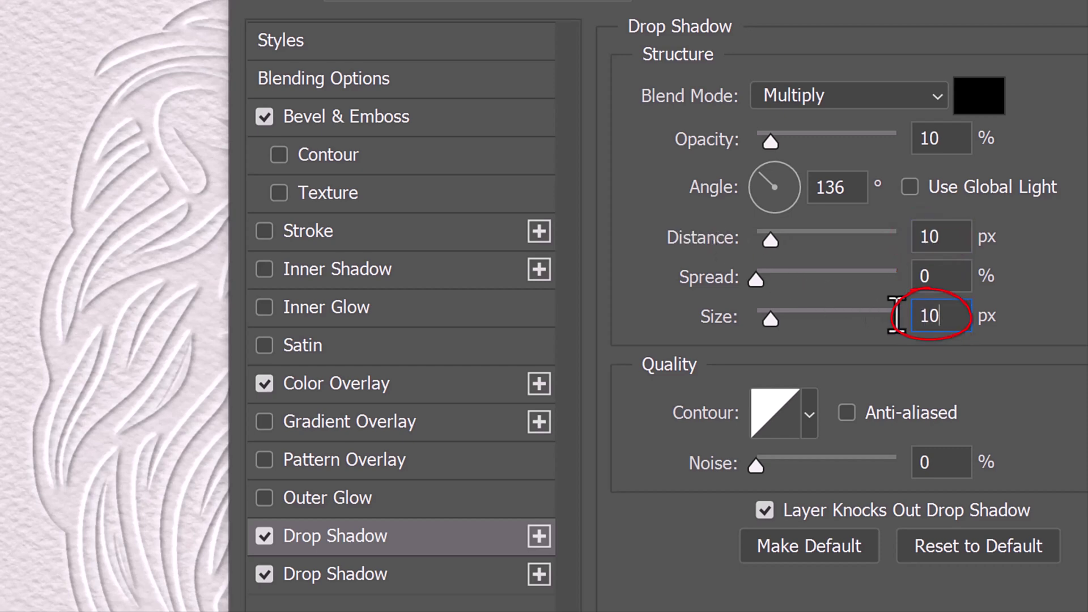